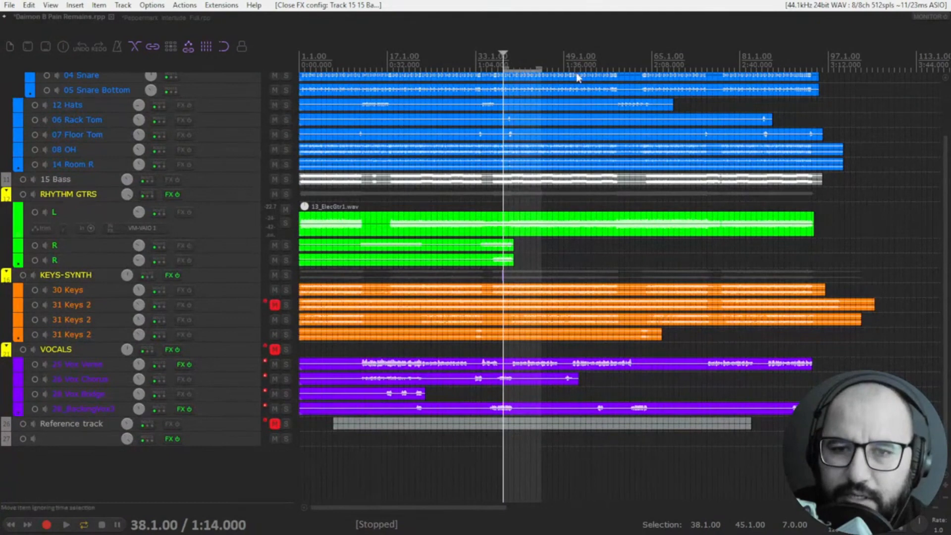
# Step: Make a time selection from 50.1.00 to 66.1.00 and place the edit cursor near its start at 50.3.00
pyautogui.moveTo(574, 72); pyautogui.dragTo(654, 78)
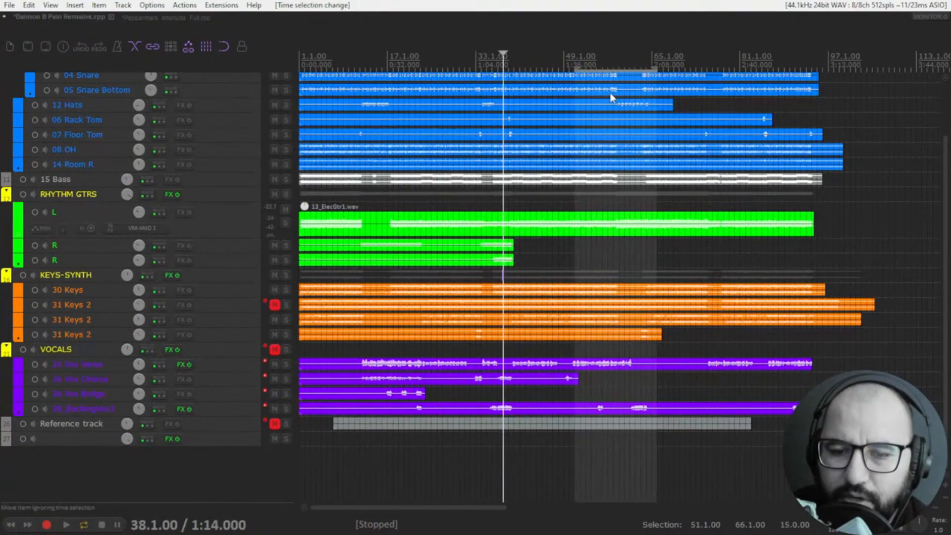
pyautogui.click(576, 66)
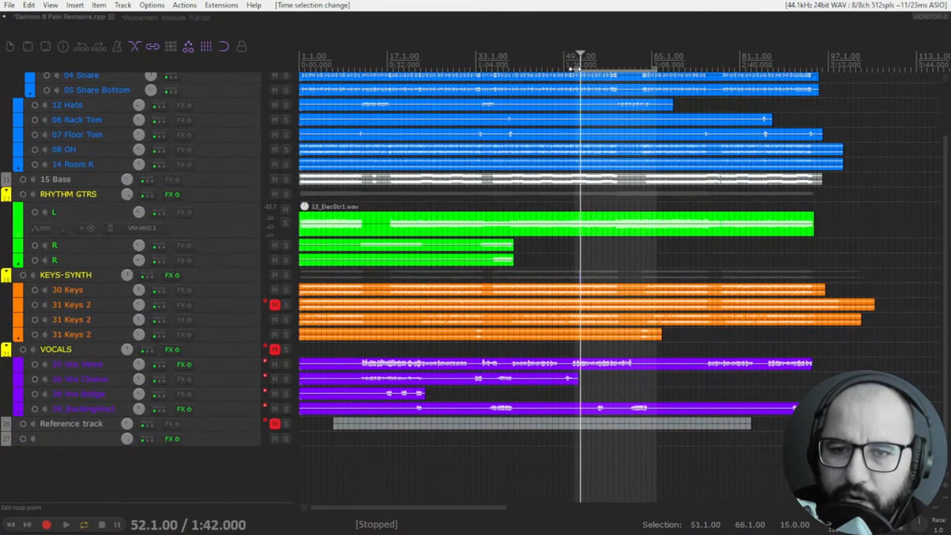
pyautogui.moveTo(575, 69); pyautogui.dragTo(570, 70)
pyautogui.moveTo(656, 69); pyautogui.dragTo(650, 69)
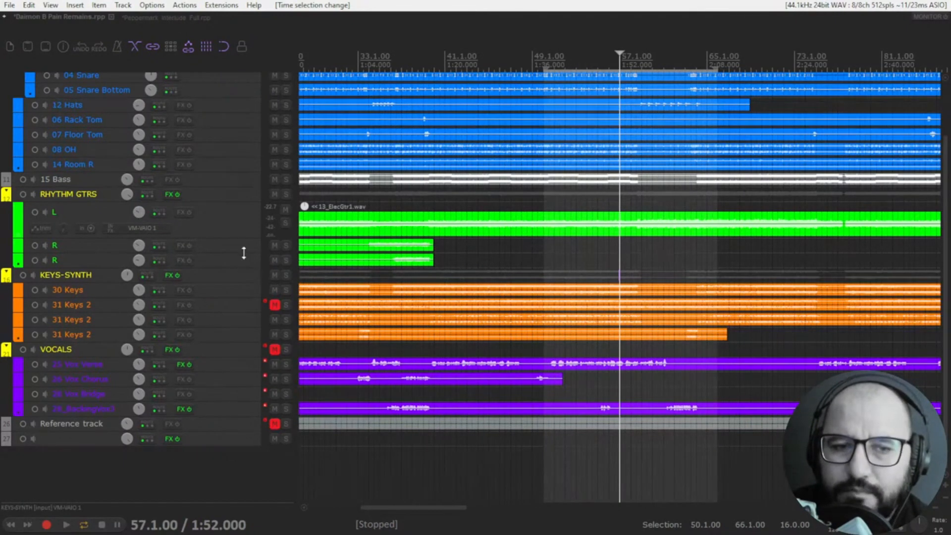
pyautogui.scroll(-2, 243, 252)
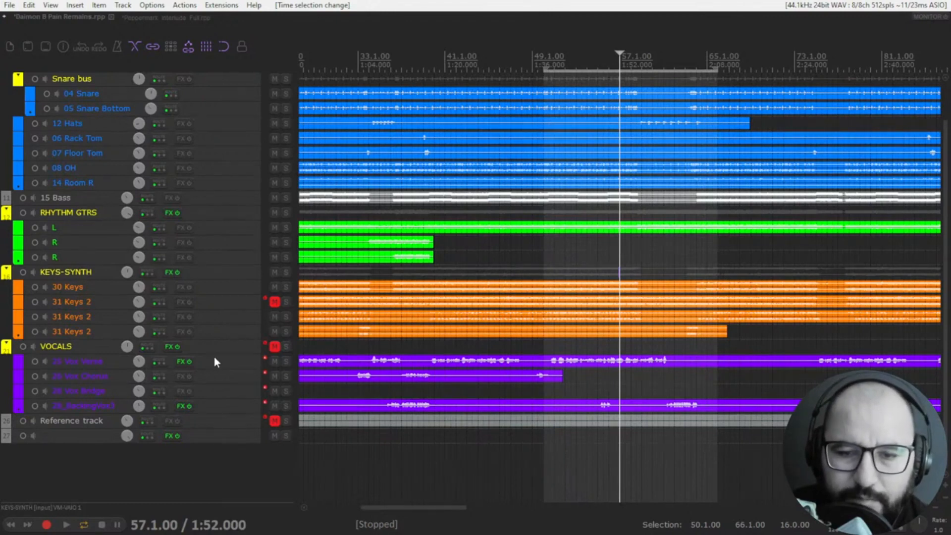
pyautogui.click(548, 64)
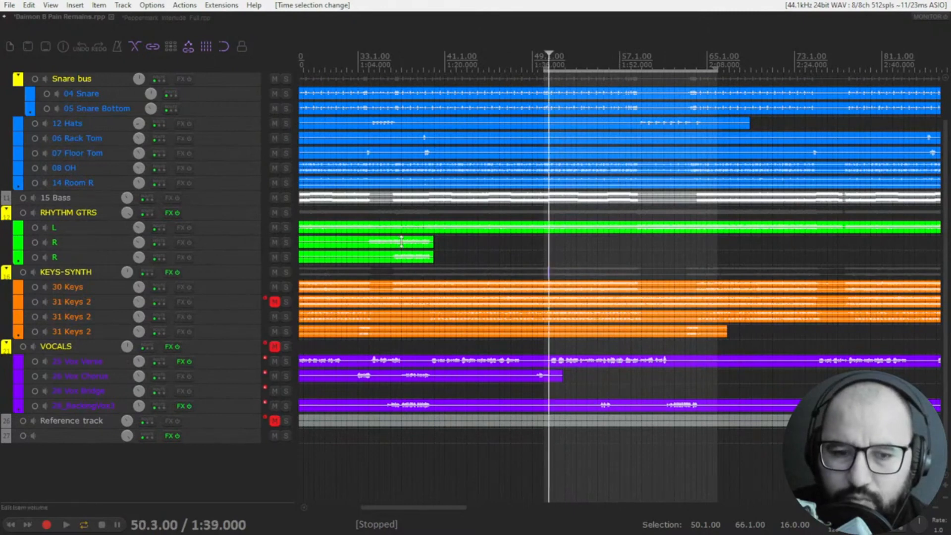
# Step: Open the Initial Dynamic Delay plug-in of the VOCALS folder track
pyautogui.rightClick(171, 346)
pyautogui.click(191, 361)
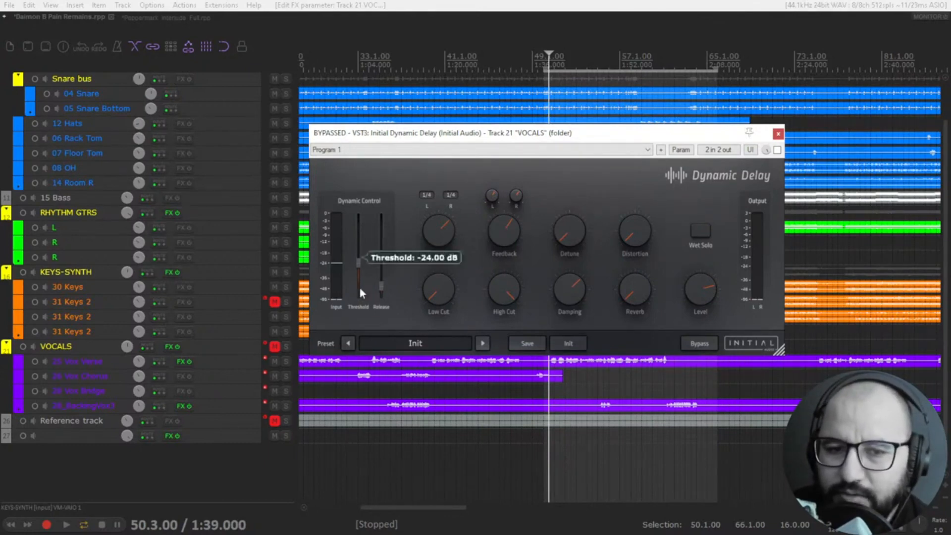
pyautogui.moveTo(384, 268)
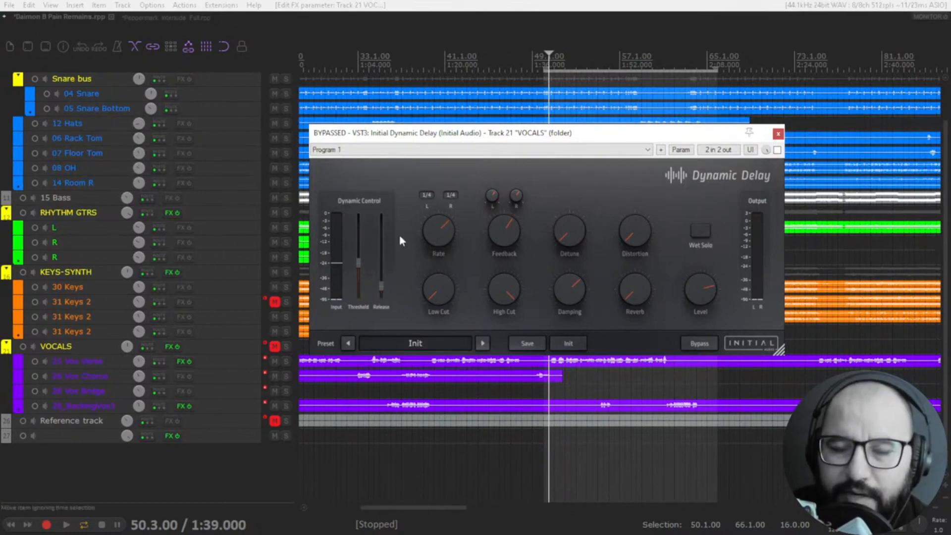
pyautogui.moveTo(382, 213)
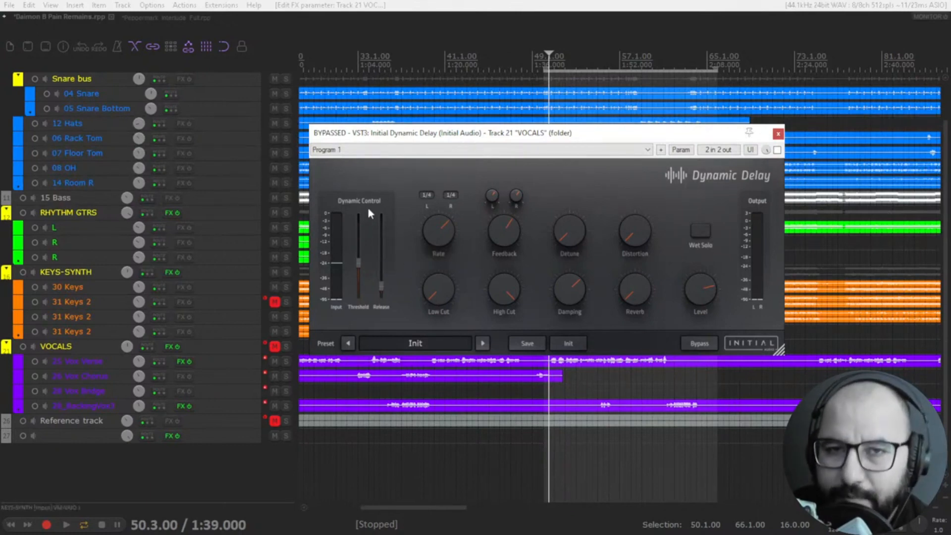
# Step: Lower the delay's Threshold slightly and raise its Release to just above the Threshold level
pyautogui.moveTo(357, 266)
pyautogui.mouseDown()
pyautogui.moveTo(359, 250)
pyautogui.moveTo(358, 266)
pyautogui.mouseUp()
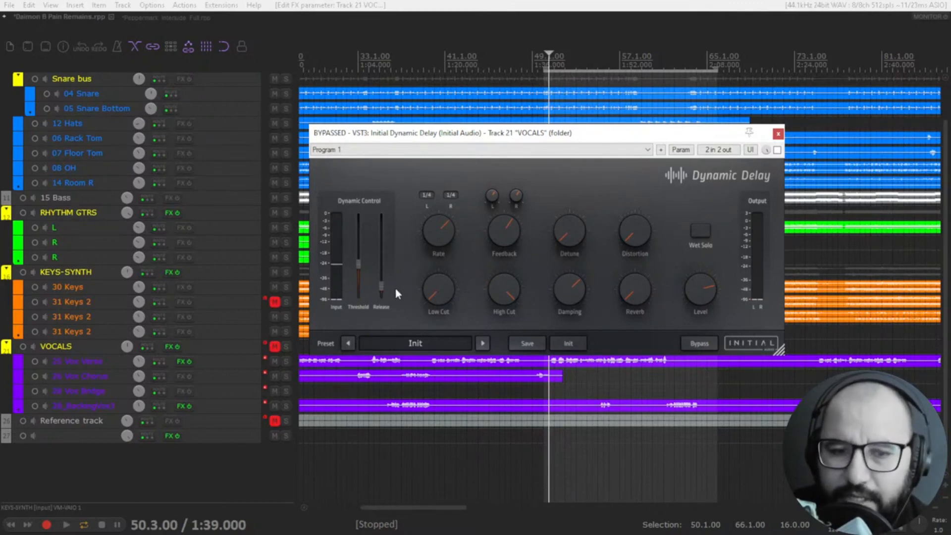
pyautogui.moveTo(381, 286); pyautogui.dragTo(378, 264)
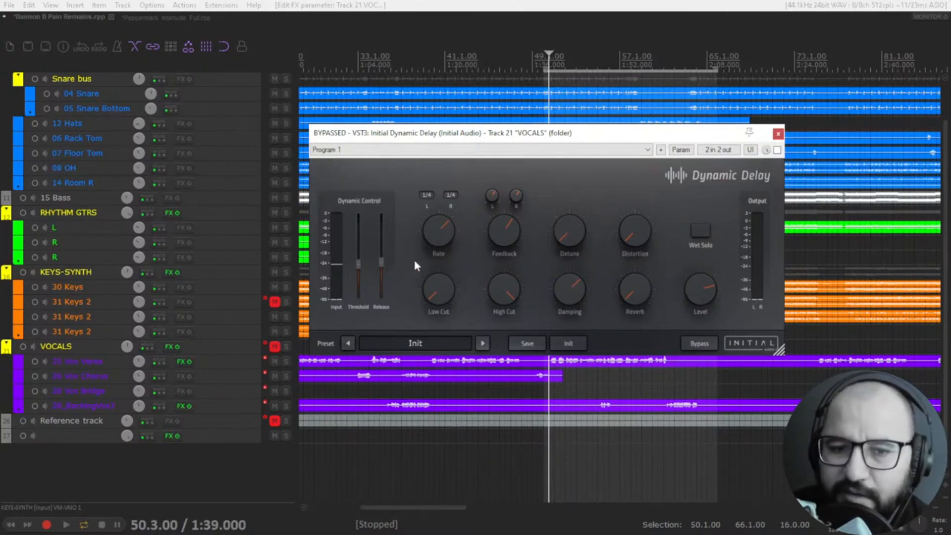
pyautogui.moveTo(382, 263); pyautogui.dragTo(385, 280)
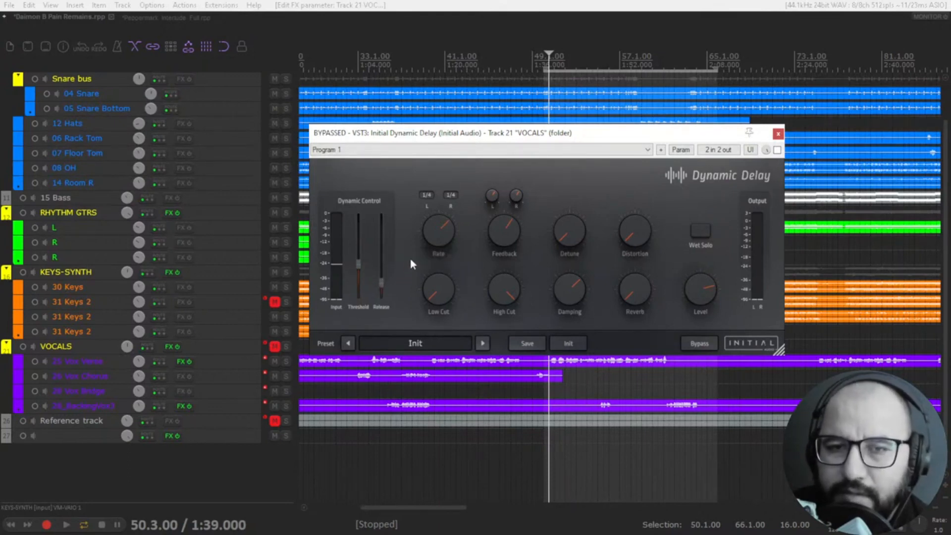
pyautogui.moveTo(381, 282); pyautogui.dragTo(384, 258)
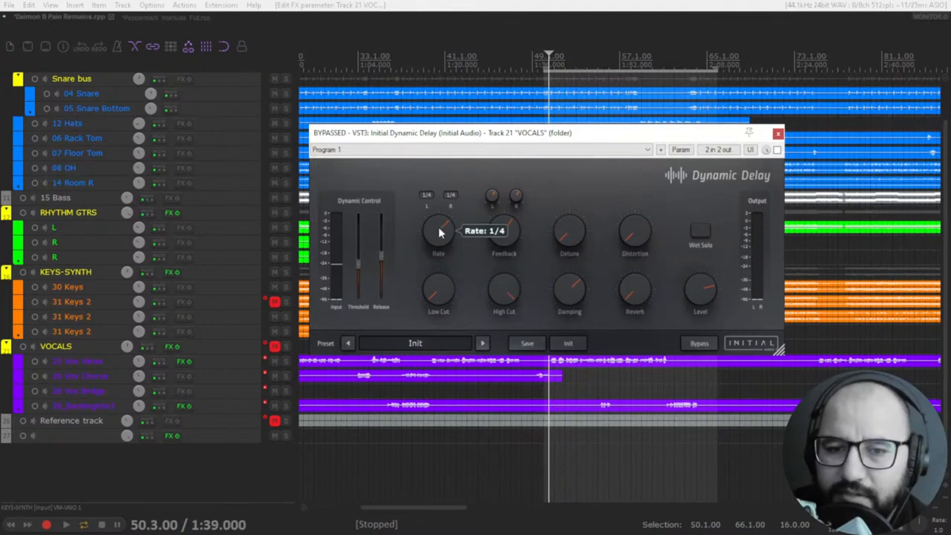
# Step: Try a 1/2 delay rate with a separate 1/2D value for the left channel, and return both channels to 1/4
pyautogui.moveTo(439, 227); pyautogui.dragTo(432, 201)
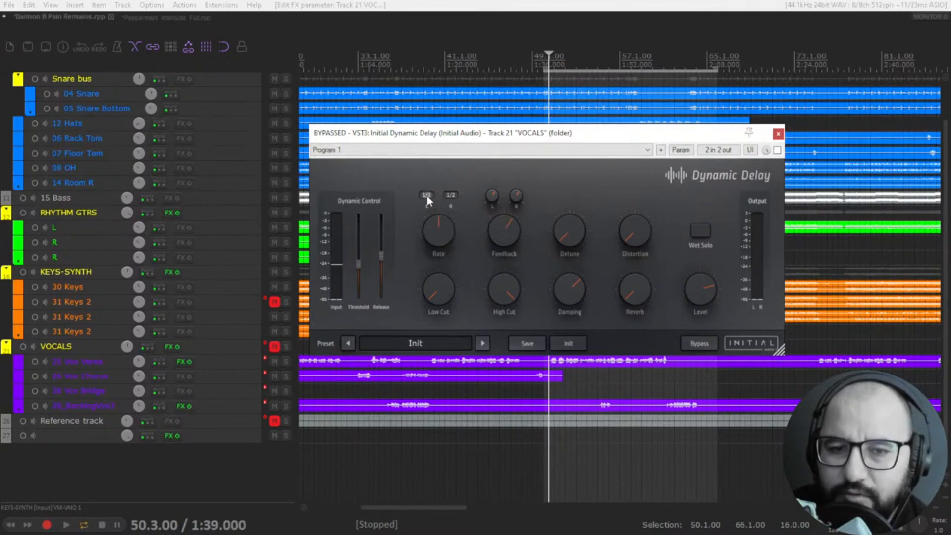
pyautogui.click(427, 196)
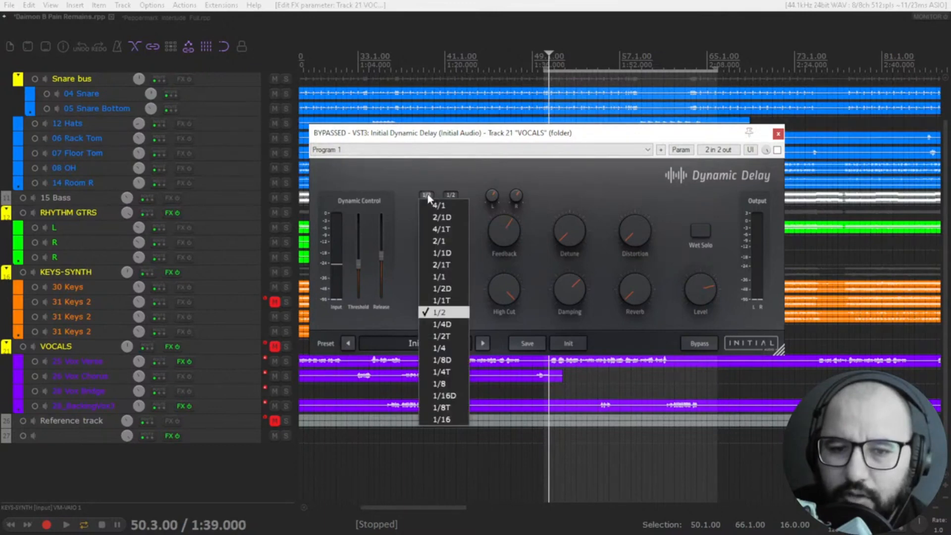
pyautogui.click(437, 287)
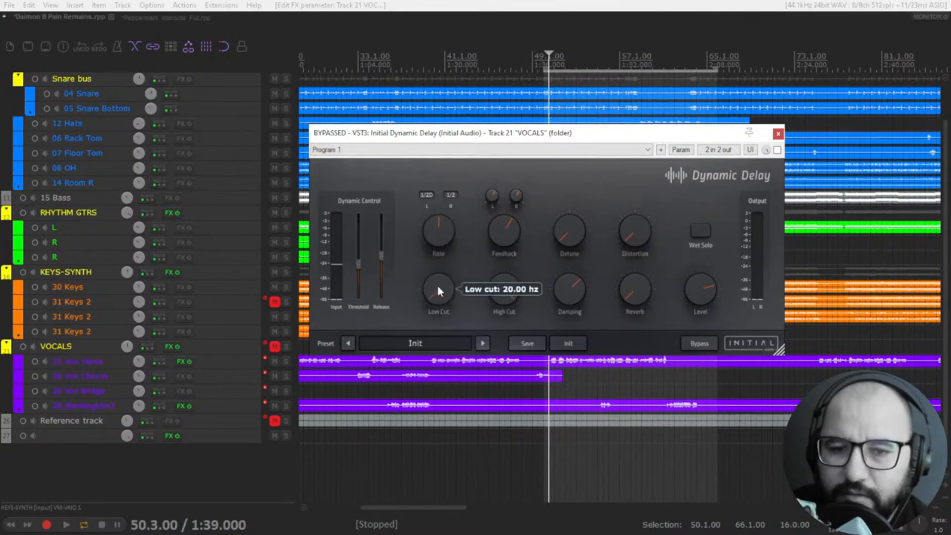
pyautogui.click(451, 195)
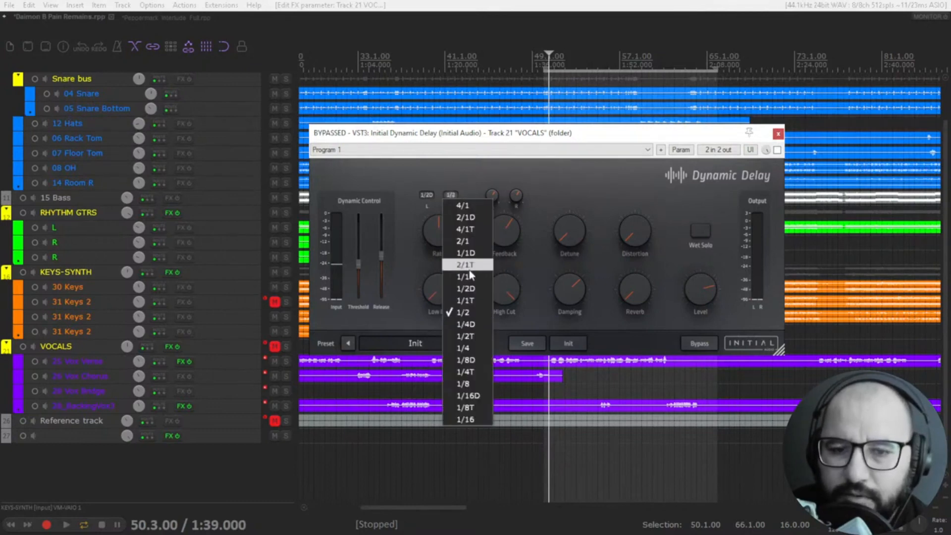
pyautogui.click(469, 270)
pyautogui.moveTo(436, 233); pyautogui.dragTo(435, 216)
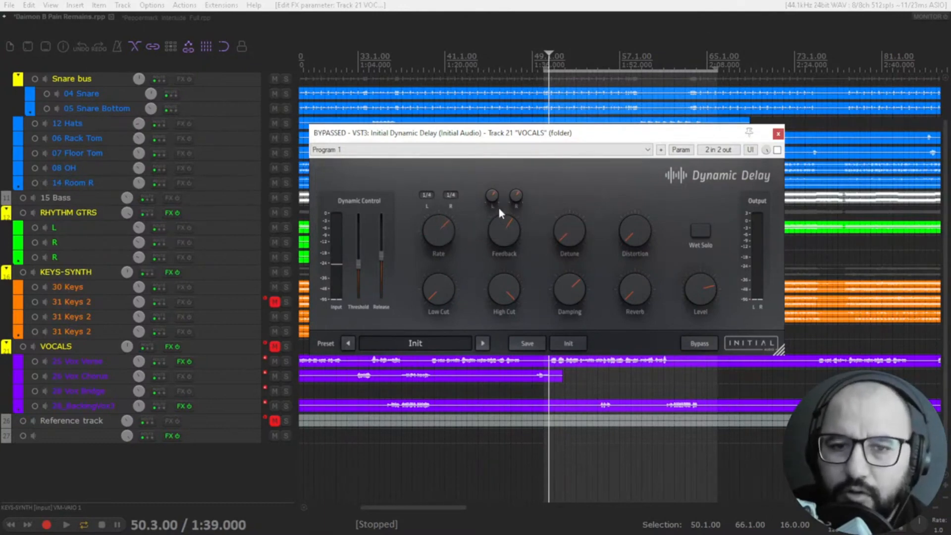
# Step: Try out the delay's left-channel Feedback control
pyautogui.moveTo(494, 197)
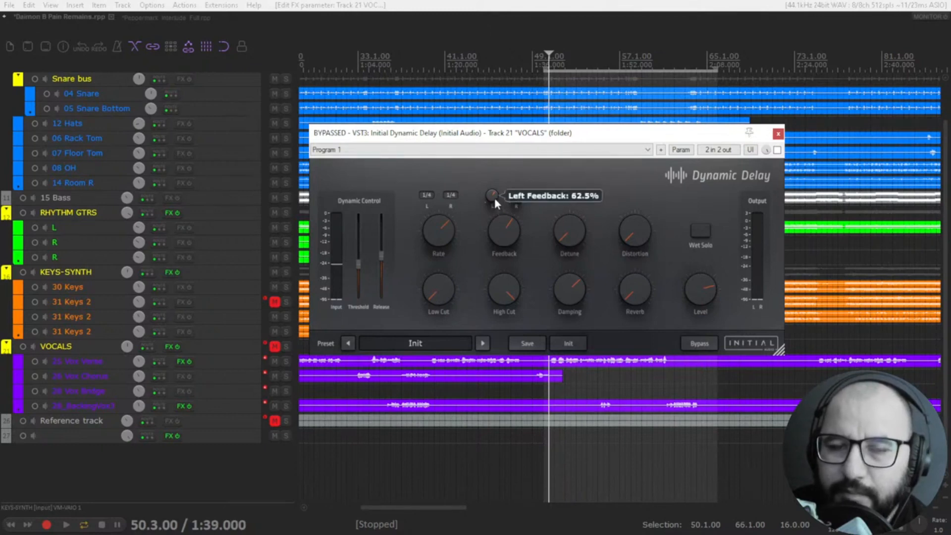
pyautogui.moveTo(494, 197); pyautogui.dragTo(513, 225)
pyautogui.moveTo(566, 280)
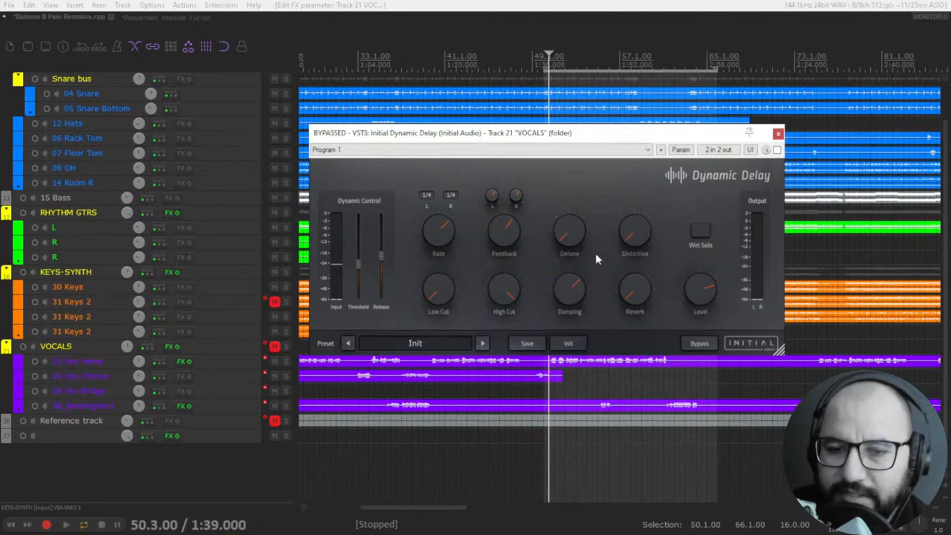
# Step: Set the delay's Detune to 70.4% and raise its Distortion to just under halfway
pyautogui.moveTo(574, 236); pyautogui.dragTo(587, 207)
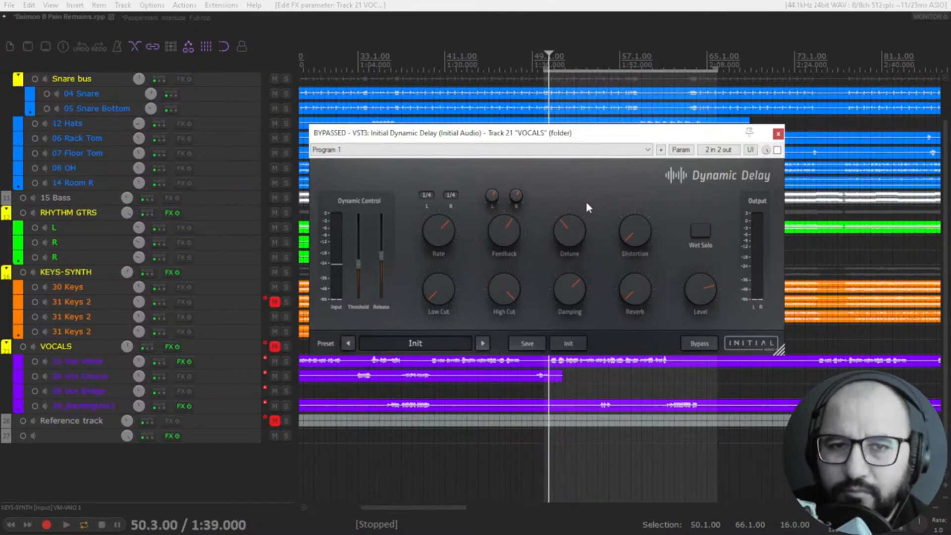
pyautogui.moveTo(586, 207); pyautogui.dragTo(561, 215)
pyautogui.moveTo(636, 231); pyautogui.dragTo(630, 255)
pyautogui.moveTo(574, 241)
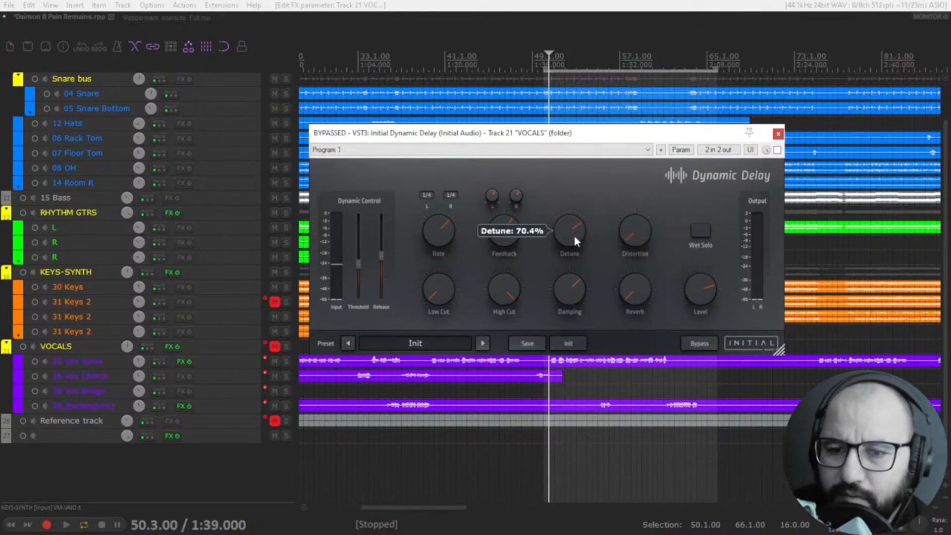
pyautogui.moveTo(622, 245)
pyautogui.moveTo(631, 242); pyautogui.dragTo(628, 212)
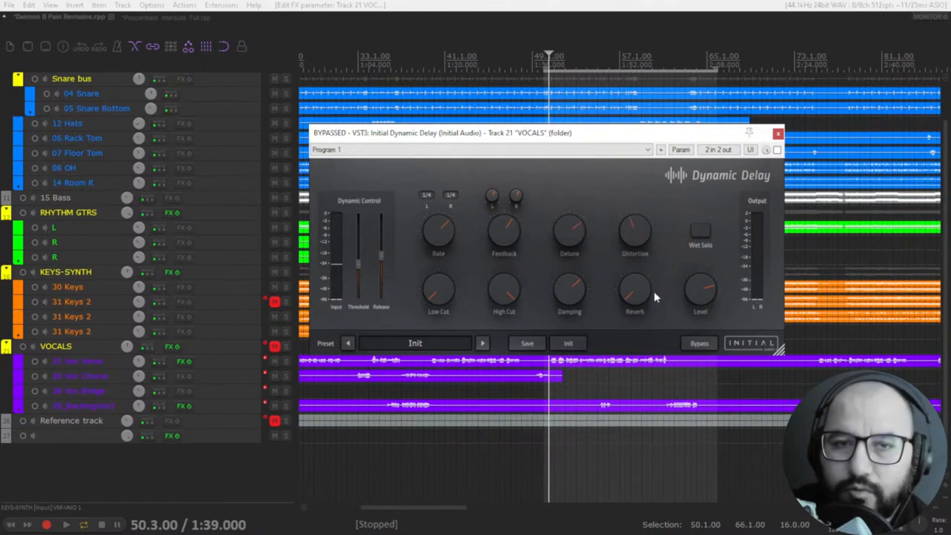
pyautogui.click(702, 234)
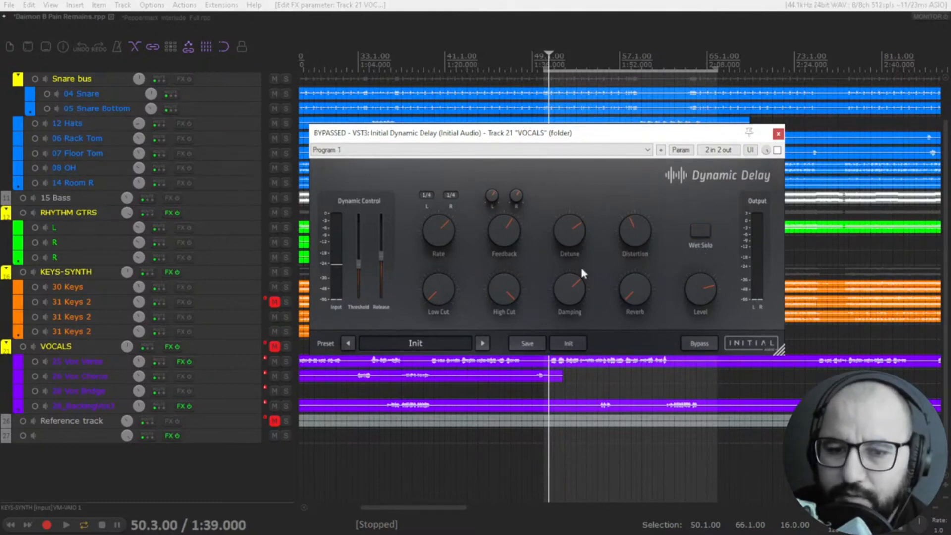
# Step: Set the delay's Low Cut to about 204 Hz and its High Cut to about 6849 Hz
pyautogui.moveTo(443, 297); pyautogui.dragTo(429, 315)
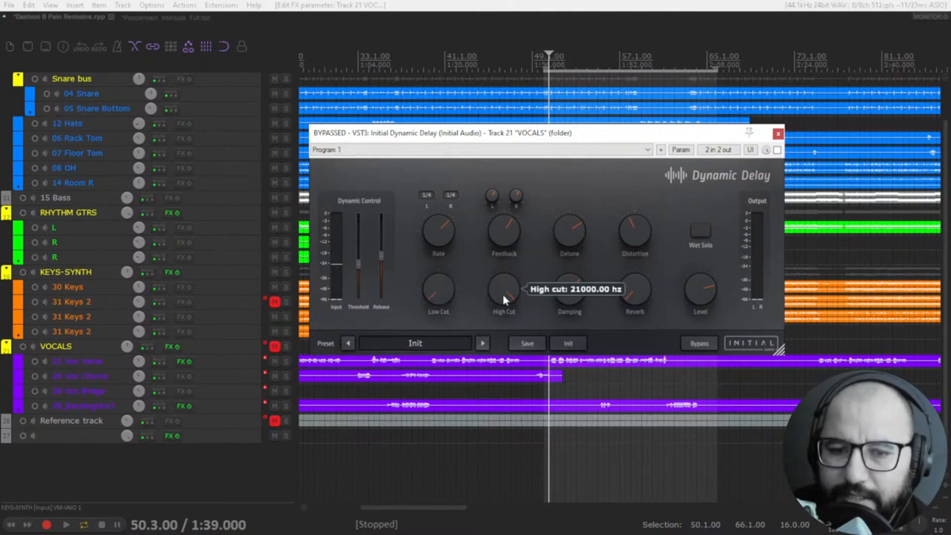
pyautogui.moveTo(504, 294); pyautogui.dragTo(495, 316)
pyautogui.doubleClick(496, 316)
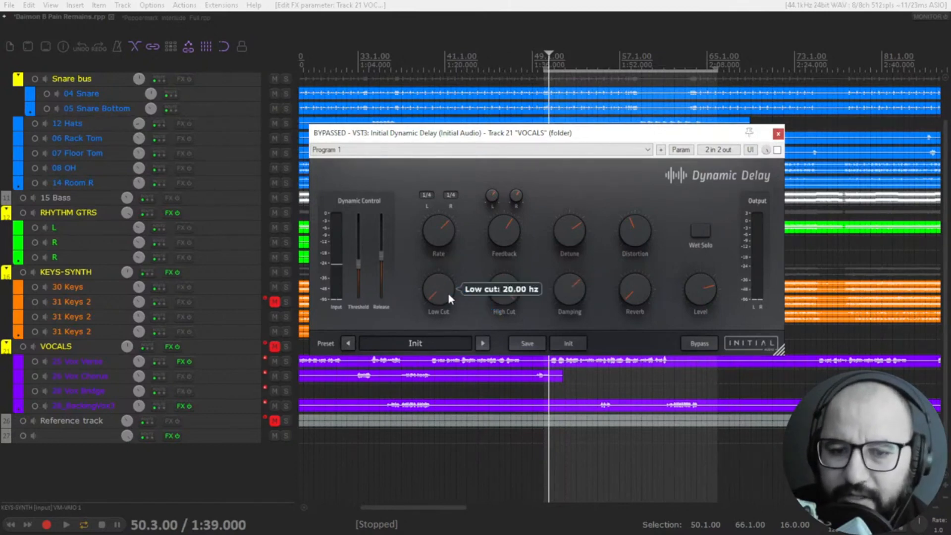
pyautogui.moveTo(448, 293); pyautogui.dragTo(450, 264)
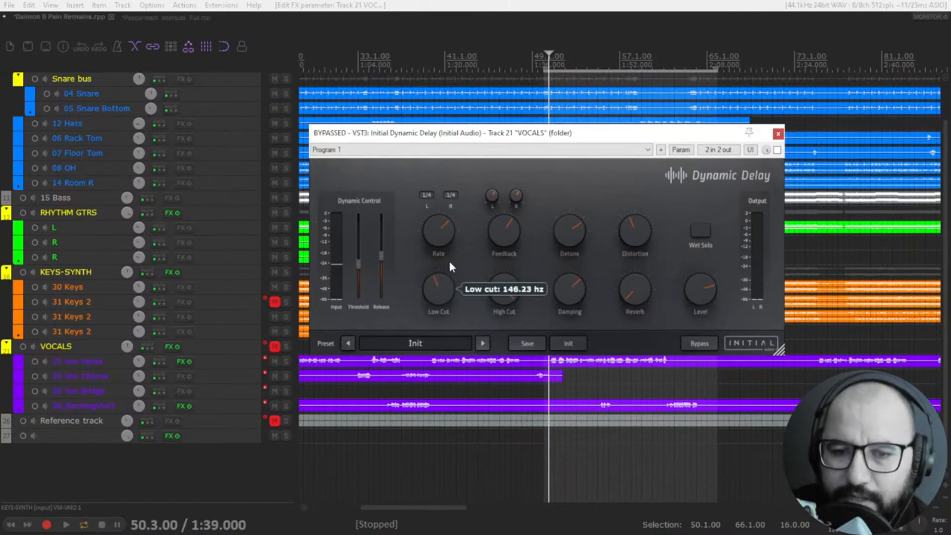
pyautogui.moveTo(505, 288)
pyautogui.mouseDown()
pyautogui.moveTo(504, 314)
pyautogui.moveTo(504, 302)
pyautogui.mouseUp()
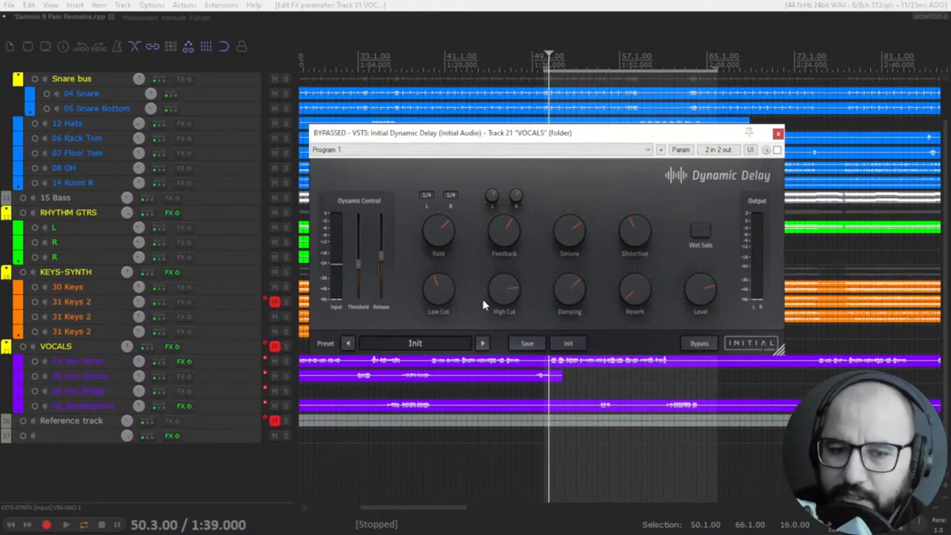
pyautogui.moveTo(439, 290); pyautogui.dragTo(440, 288)
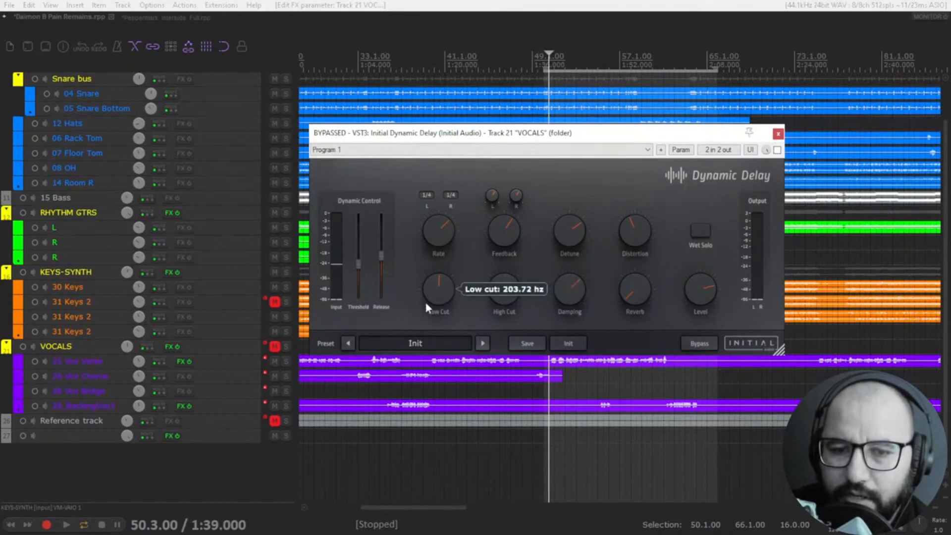
pyautogui.moveTo(517, 297); pyautogui.dragTo(506, 302)
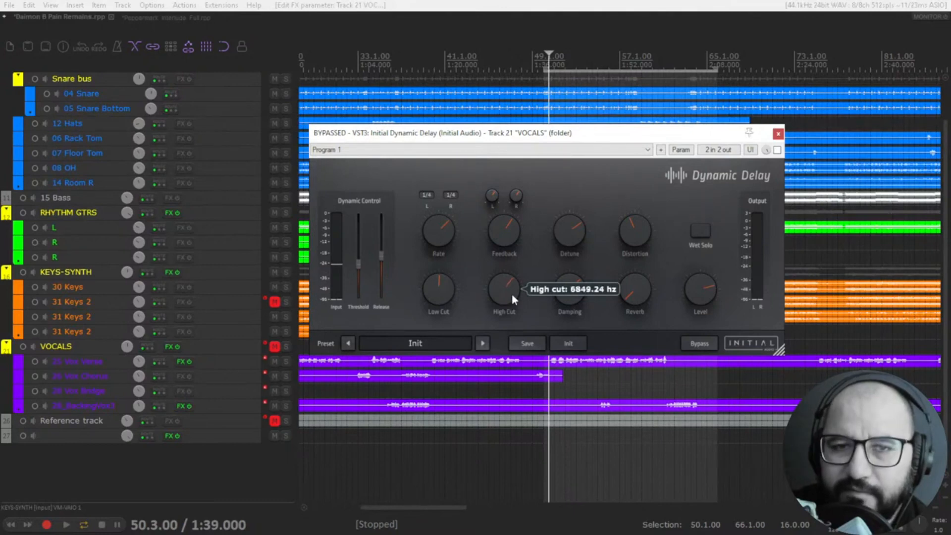
# Step: Lower the delay's Damping frequency slightly and set its Reverb to 58.4%
pyautogui.moveTo(570, 292)
pyautogui.mouseDown()
pyautogui.moveTo(566, 280)
pyautogui.moveTo(560, 292)
pyautogui.mouseUp()
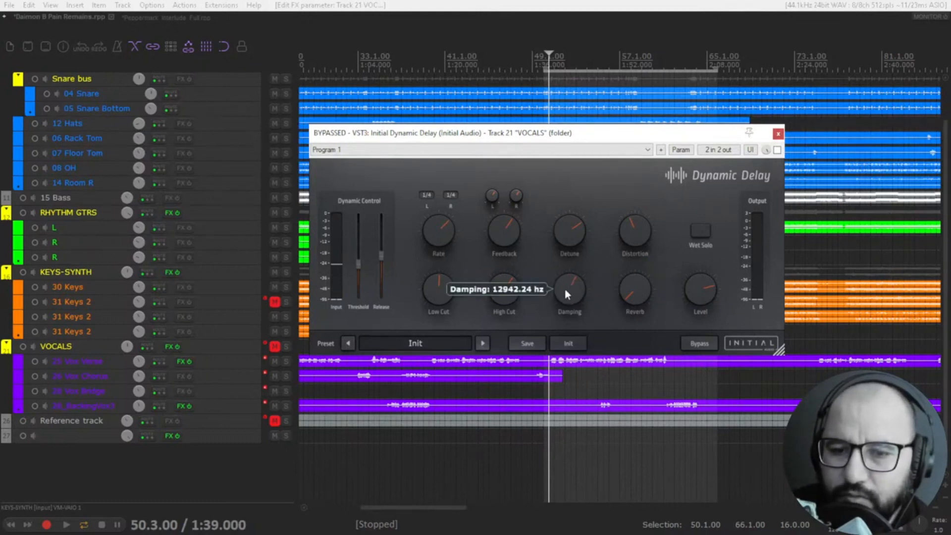
pyautogui.moveTo(576, 287); pyautogui.dragTo(579, 292)
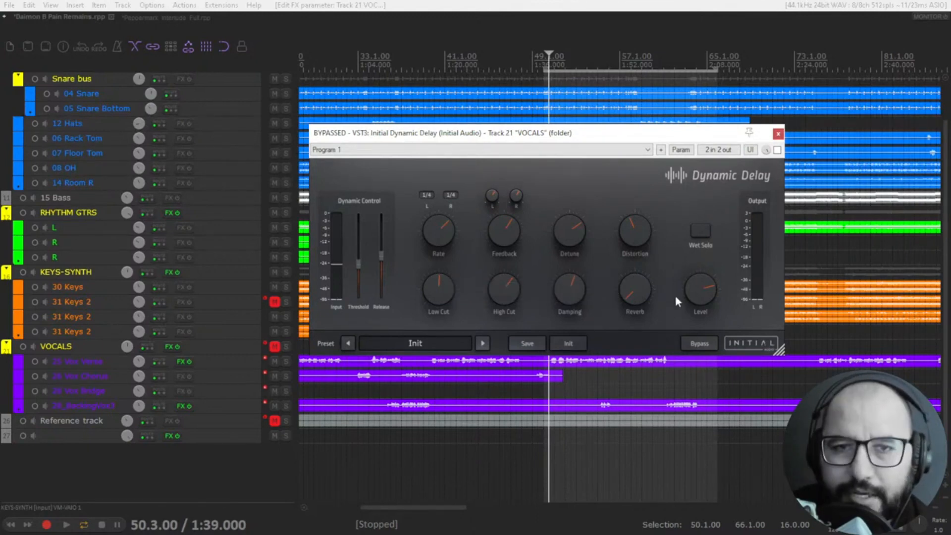
pyautogui.moveTo(639, 298)
pyautogui.mouseDown()
pyautogui.moveTo(630, 281)
pyautogui.moveTo(632, 289)
pyautogui.mouseUp()
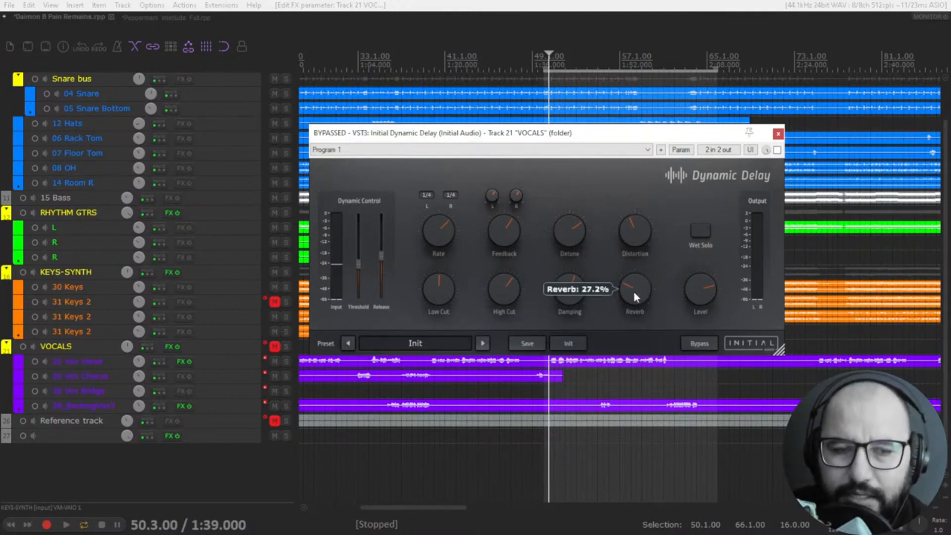
pyautogui.moveTo(635, 296); pyautogui.dragTo(636, 283)
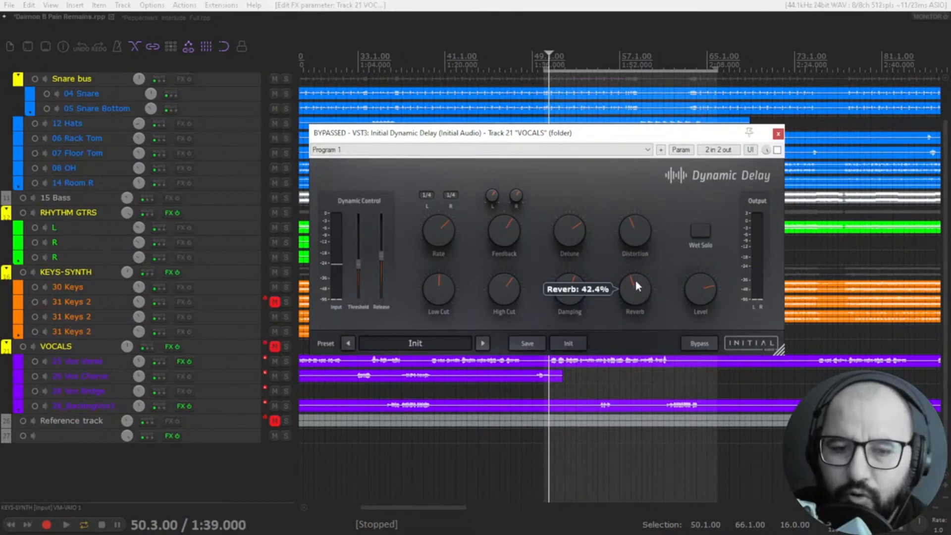
pyautogui.moveTo(636, 283); pyautogui.dragTo(640, 295)
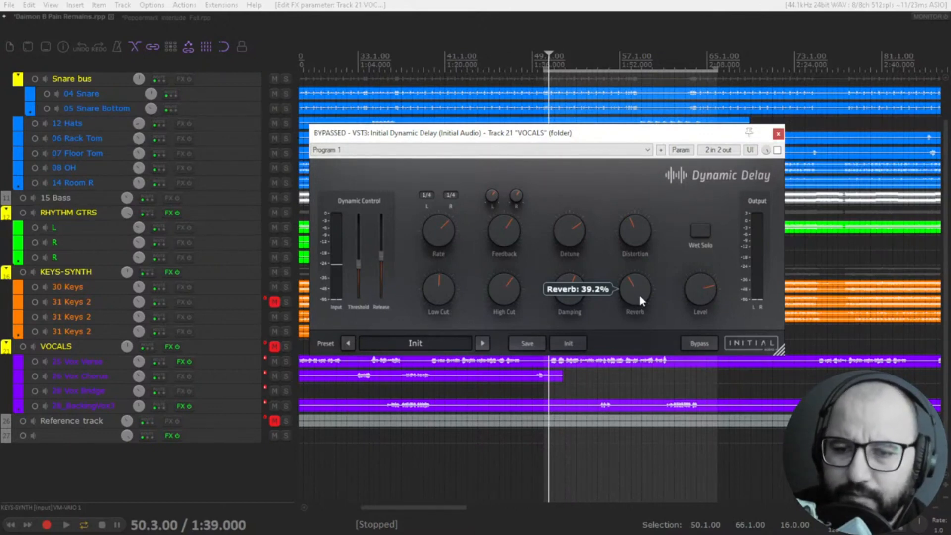
pyautogui.moveTo(639, 296); pyautogui.dragTo(632, 279)
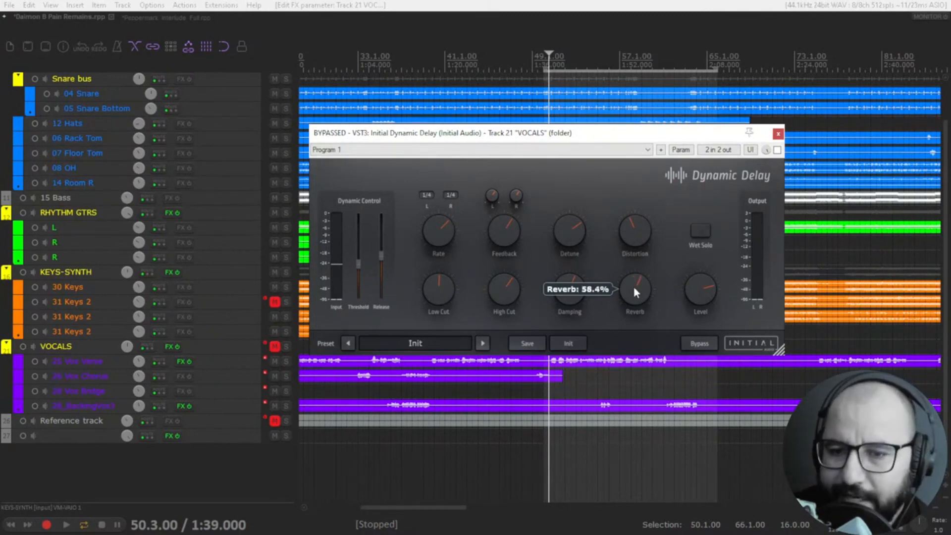
# Step: Lower the delay's Reverb to 54.4%
pyautogui.moveTo(634, 289); pyautogui.dragTo(632, 292)
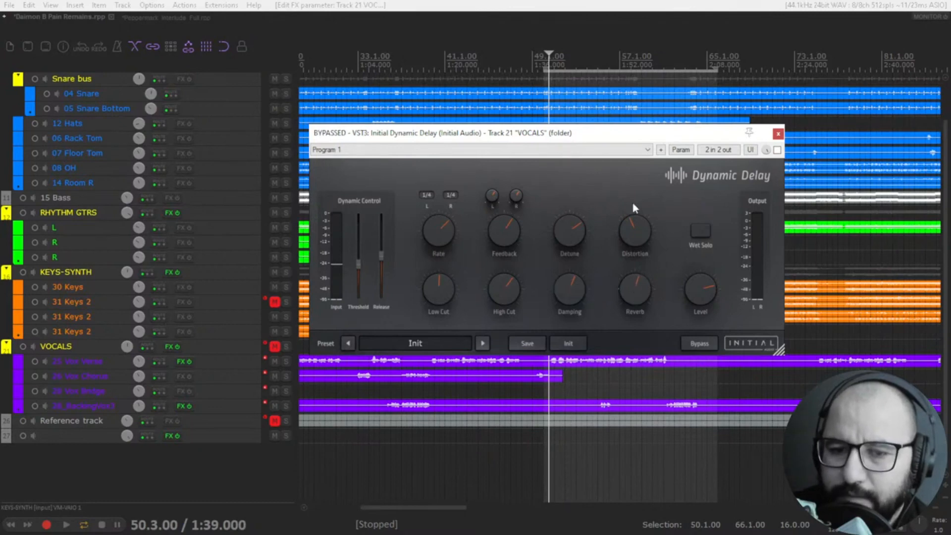
pyautogui.moveTo(704, 293)
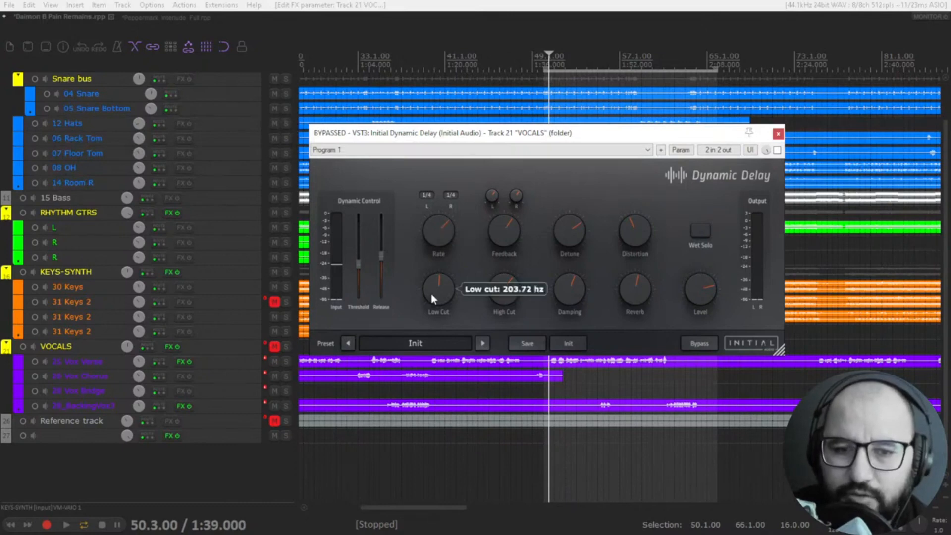
# Step: Unmute and solo the VOCALS folder track, and play the selected section
pyautogui.click(274, 346)
pyautogui.click(286, 346)
pyautogui.press('space')
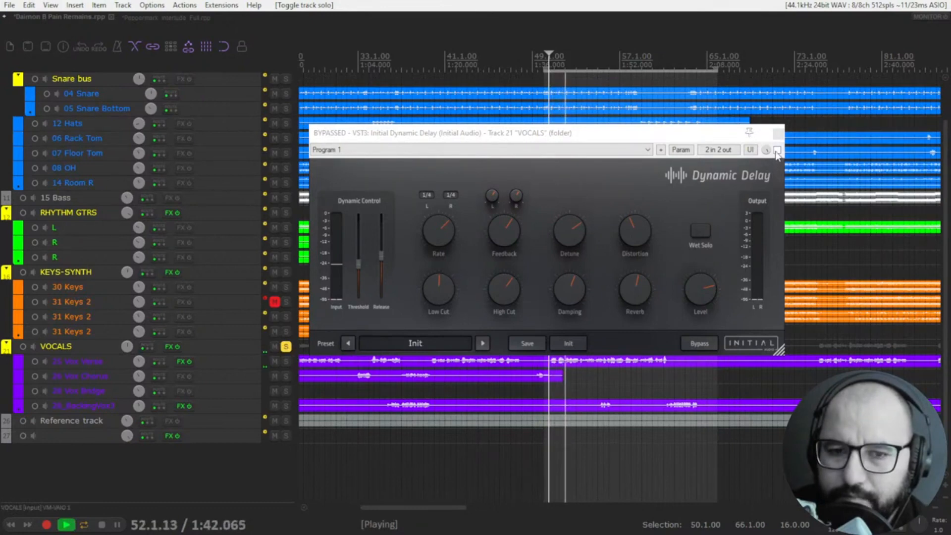
# Step: Set the delay's Threshold to +0.00 dB and take the plug-in out of bypass while the section plays
pyautogui.moveTo(361, 265)
pyautogui.press('space')
pyautogui.moveTo(360, 264); pyautogui.dragTo(360, 213)
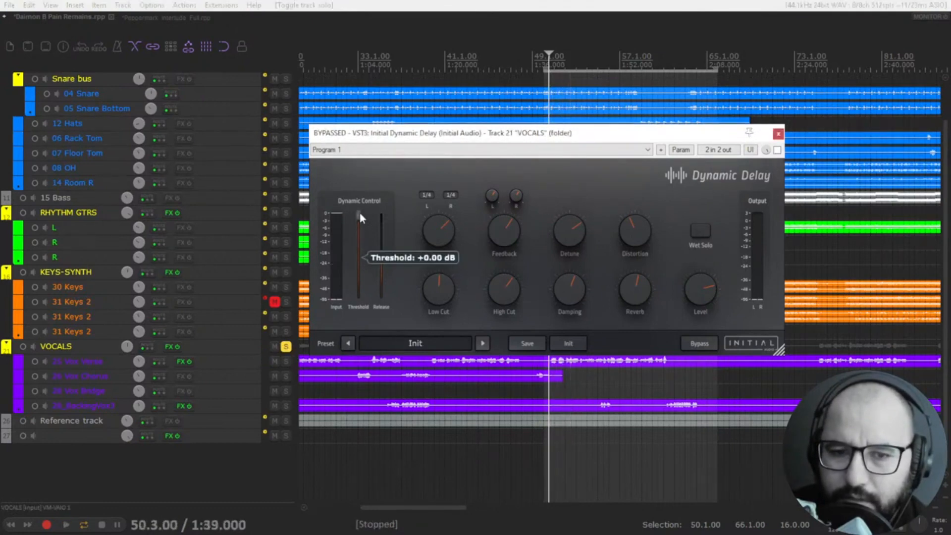
pyautogui.press('space')
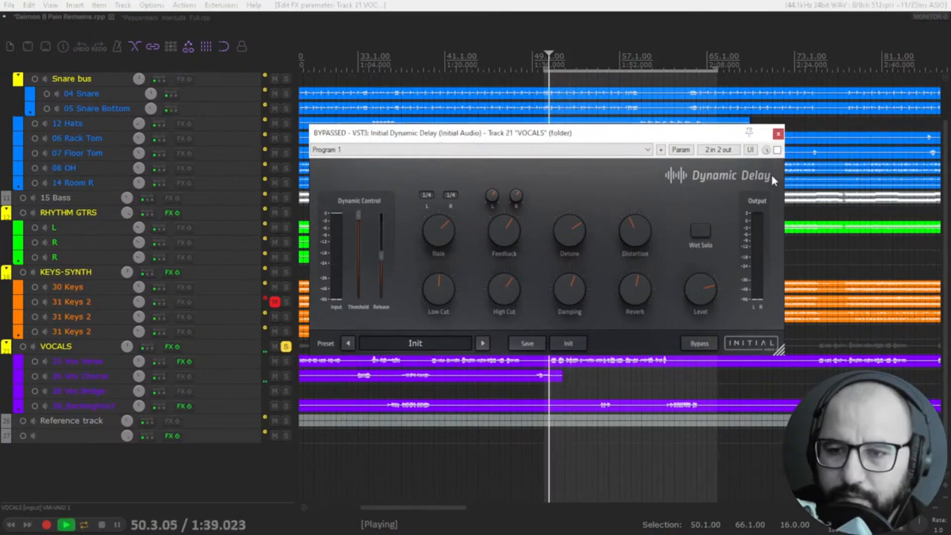
pyautogui.click(777, 149)
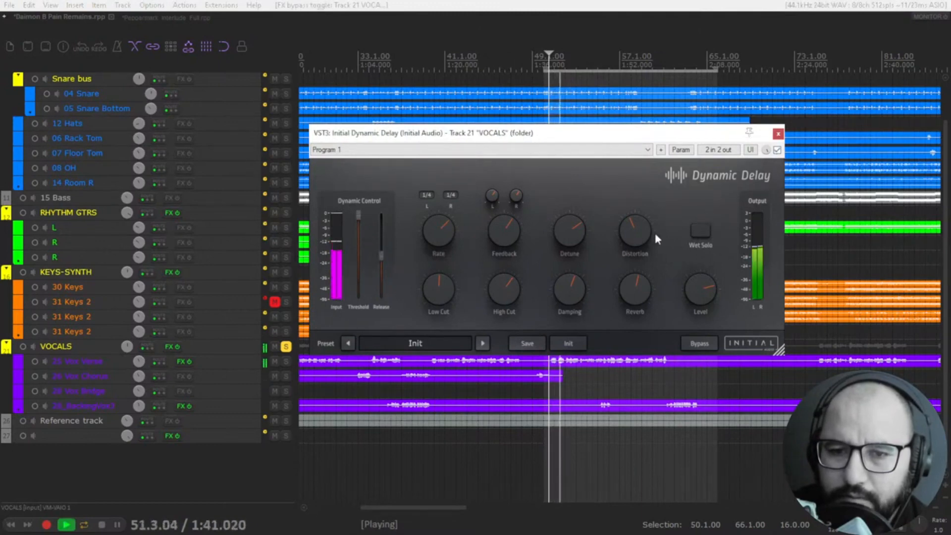
# Step: Turn the delay's Distortion, Detune and Reverb down to zero and audition the plain delay
pyautogui.press('space')
pyautogui.moveTo(635, 232); pyautogui.dragTo(635, 270)
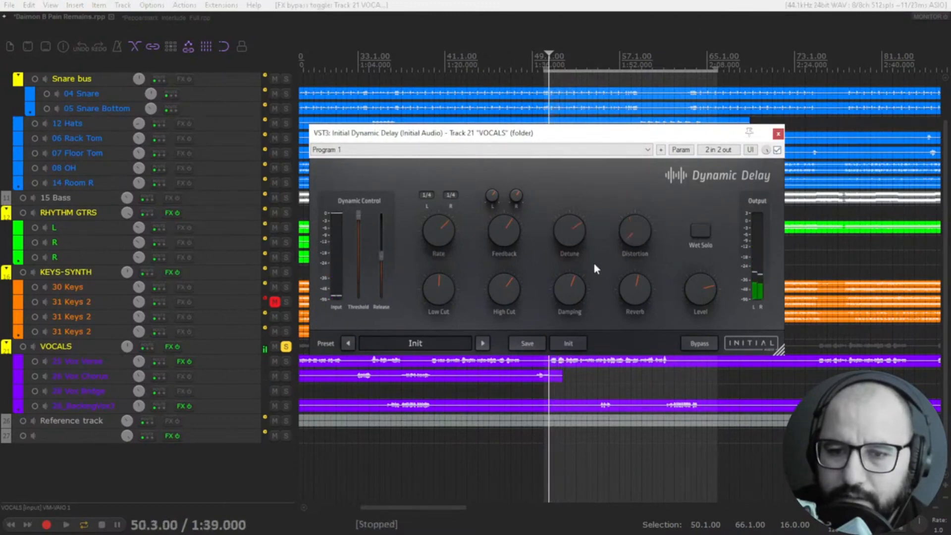
pyautogui.moveTo(570, 232); pyautogui.dragTo(567, 351)
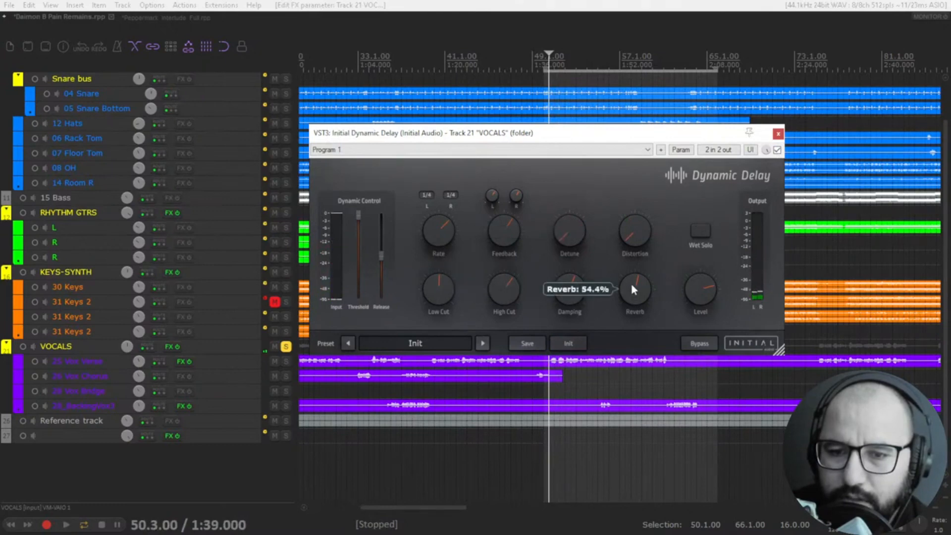
pyautogui.moveTo(631, 283); pyautogui.dragTo(635, 329)
pyautogui.press('space')
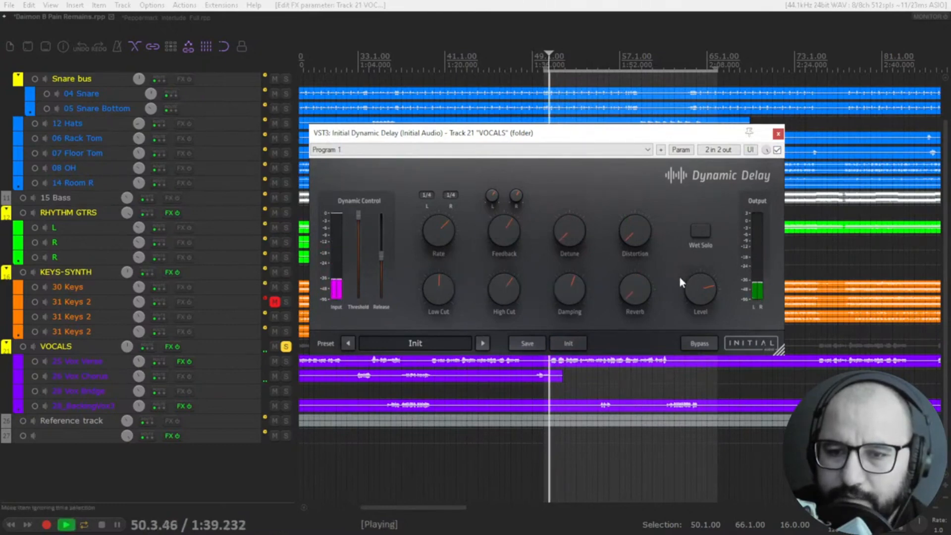
pyautogui.press('space')
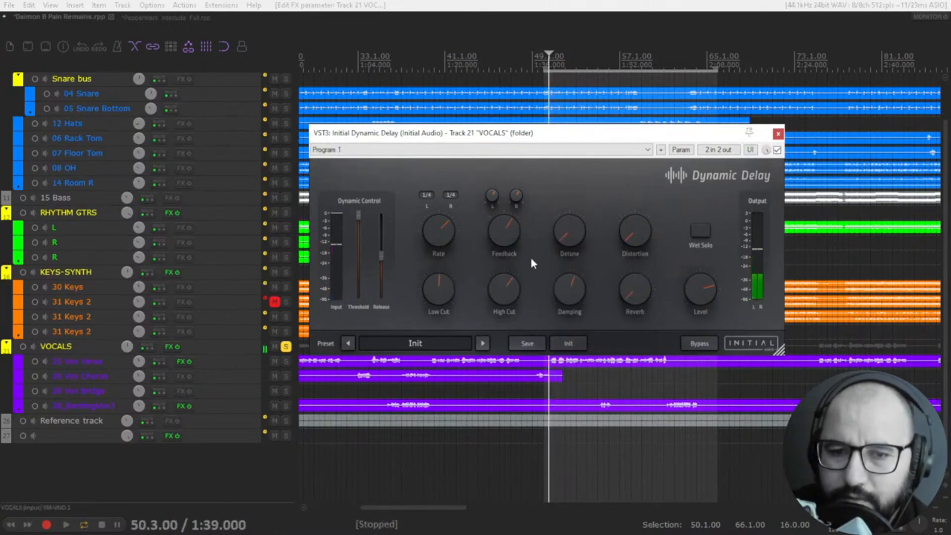
# Step: Set the delay's Rate to 1/2T and audition it on the vocals
pyautogui.moveTo(436, 228); pyautogui.dragTo(435, 232)
pyautogui.press('space')
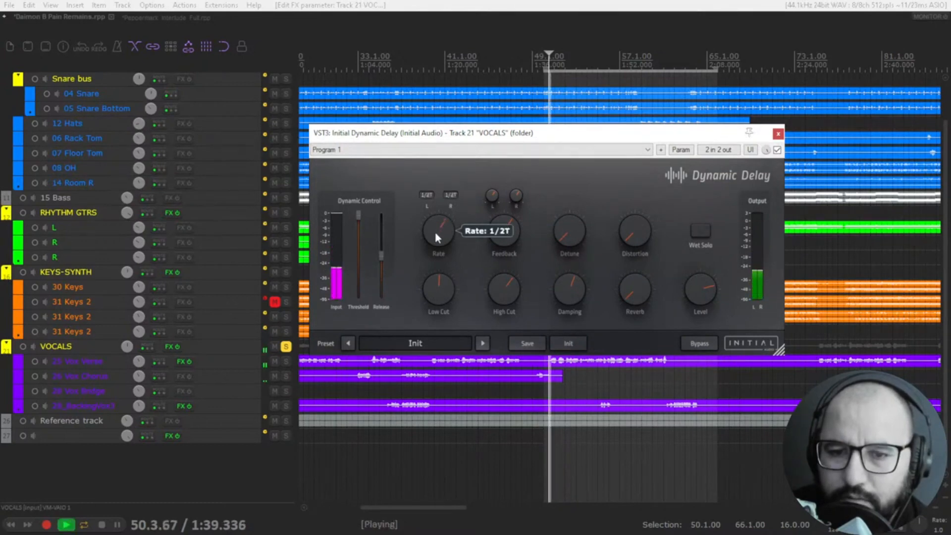
pyautogui.press('space')
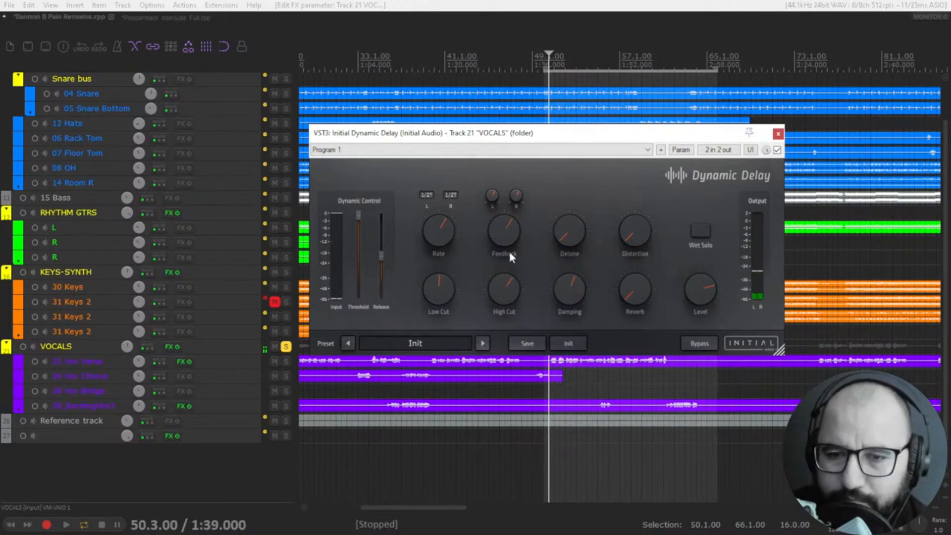
pyautogui.moveTo(565, 236)
pyautogui.press('space')
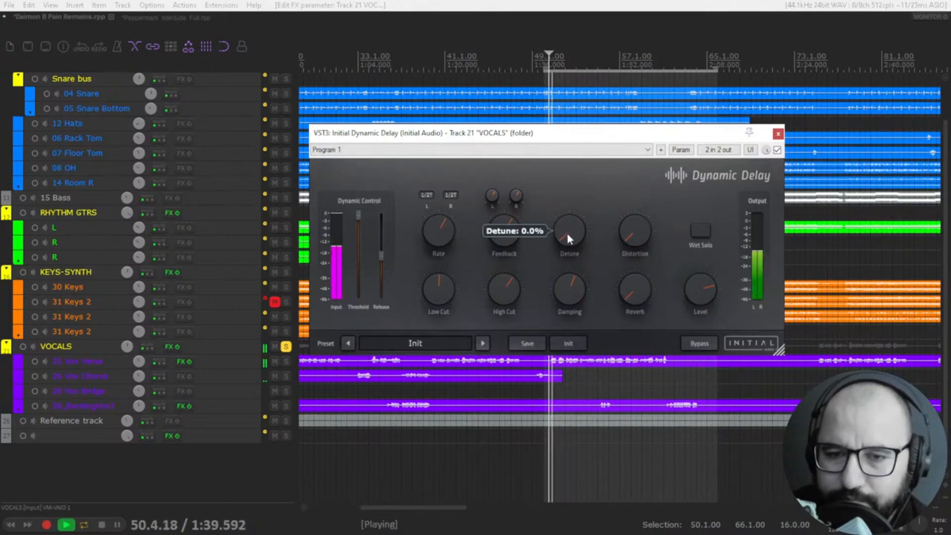
pyautogui.press('space')
# Step: Turn on Wet Solo, audition the Detune at maximum, and set it to 81.6%
pyautogui.click(700, 230)
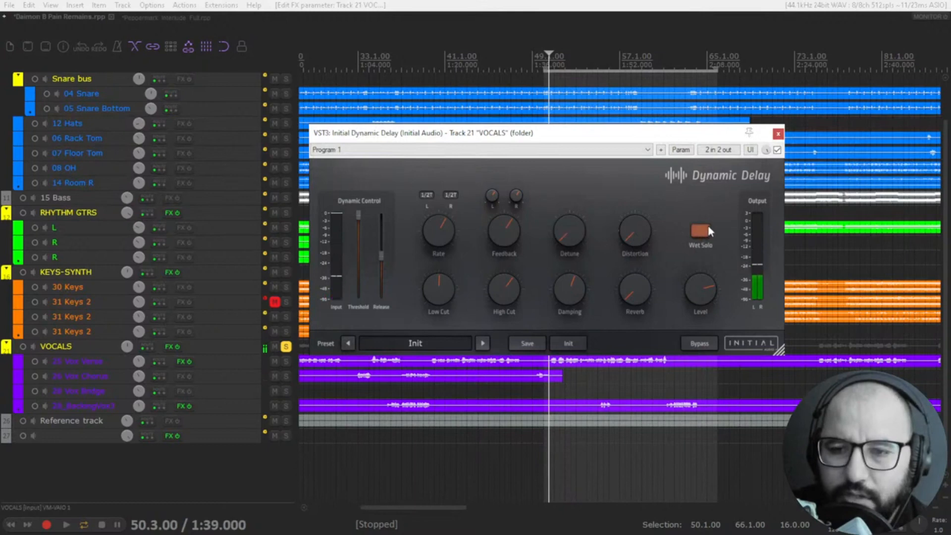
pyautogui.press('space')
pyautogui.moveTo(570, 240)
pyautogui.moveTo(568, 235); pyautogui.dragTo(568, 159)
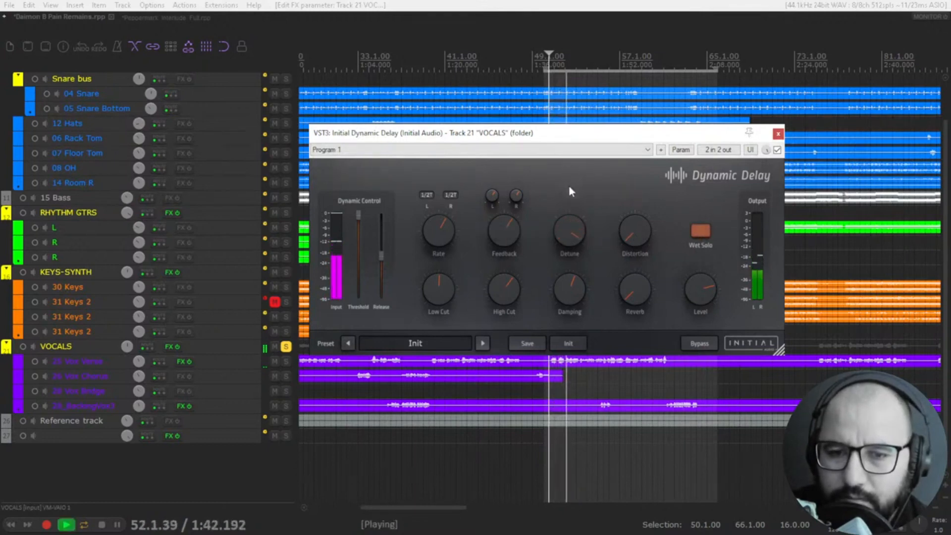
pyautogui.press('space')
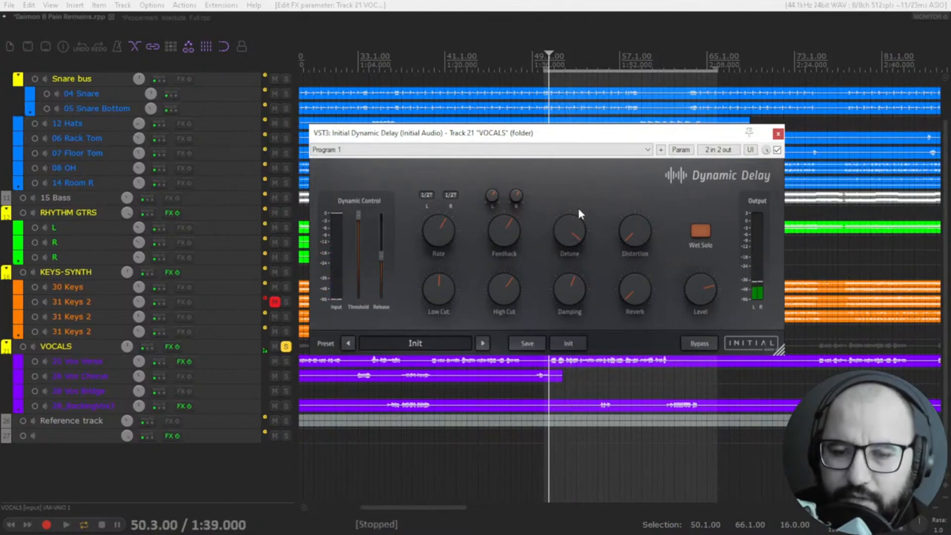
pyautogui.moveTo(569, 231); pyautogui.dragTo(564, 252)
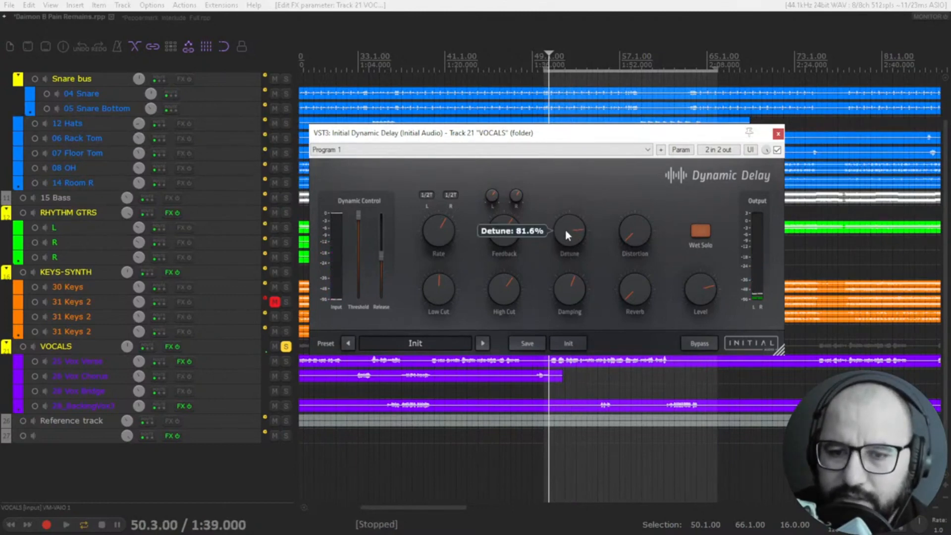
# Step: Raise the Distortion to maximum while the section plays, stop playback, and back it off slightly
pyautogui.press('space')
pyautogui.moveTo(628, 237)
pyautogui.moveTo(629, 235); pyautogui.dragTo(635, 171)
pyautogui.press('space')
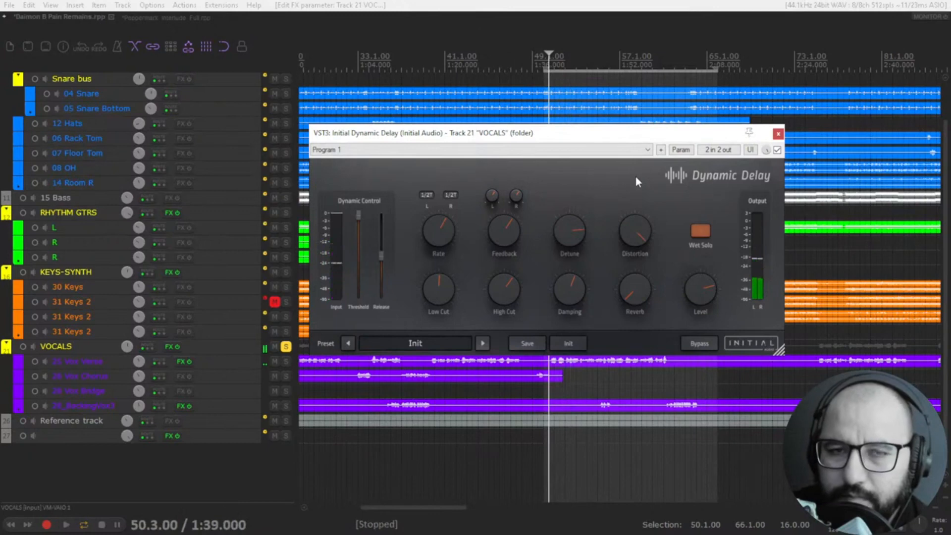
pyautogui.moveTo(629, 236)
pyautogui.scroll(-5, 629, 237)
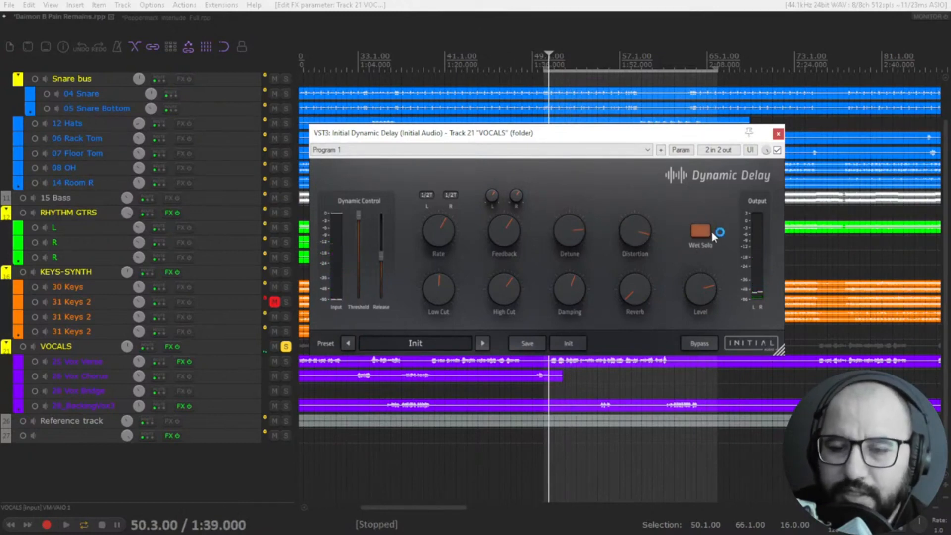
# Step: Raise the Reverb to 100% during playback, reduce it to 92.8%, and audition the result
pyautogui.press('space')
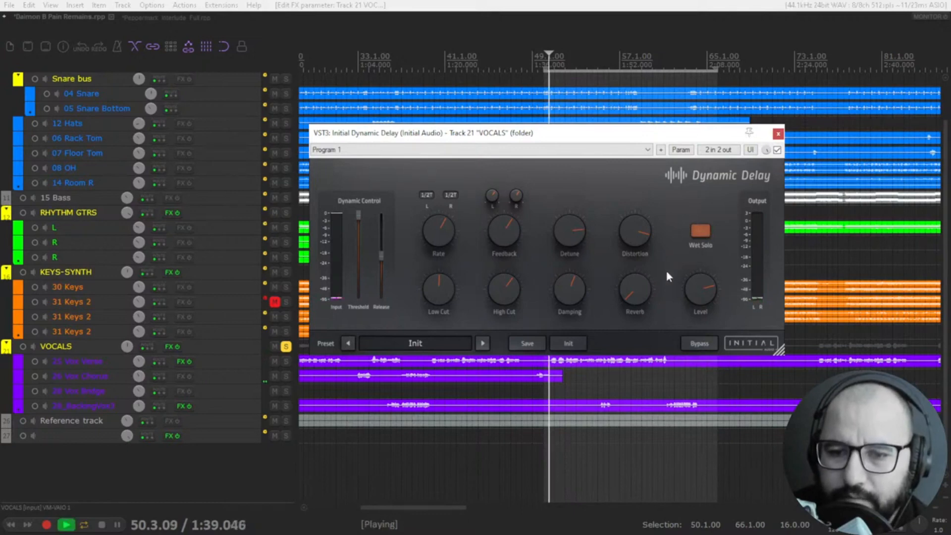
pyautogui.moveTo(635, 292); pyautogui.dragTo(634, 228)
pyautogui.press('space')
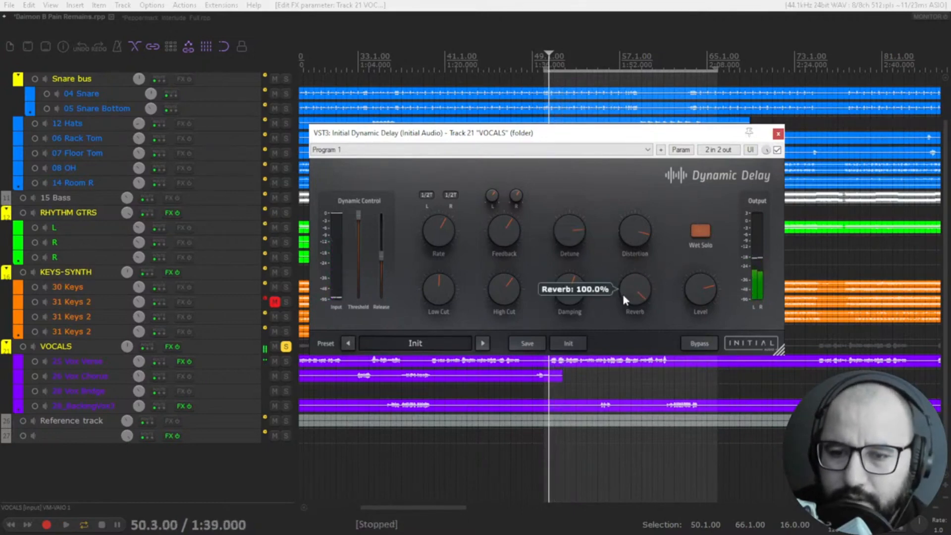
pyautogui.moveTo(628, 289); pyautogui.dragTo(629, 293)
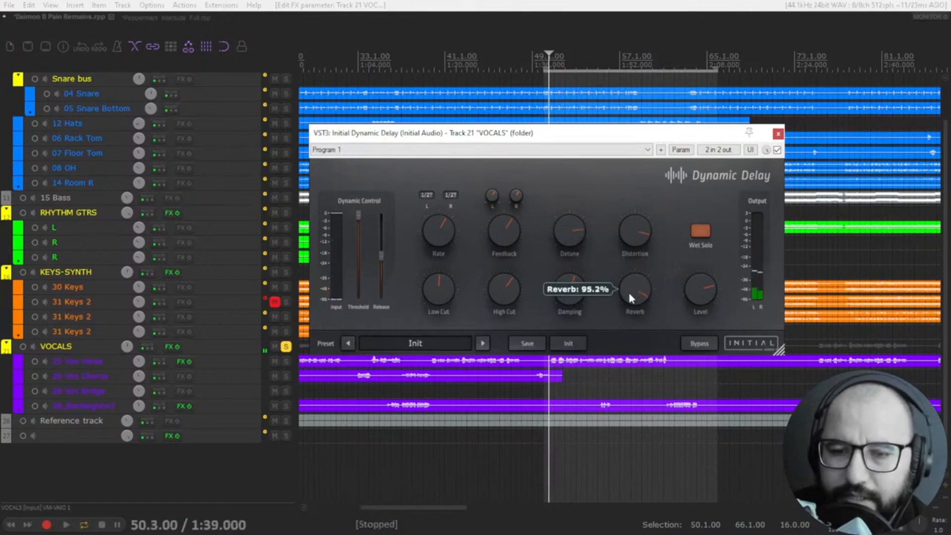
pyautogui.moveTo(636, 291); pyautogui.dragTo(637, 294)
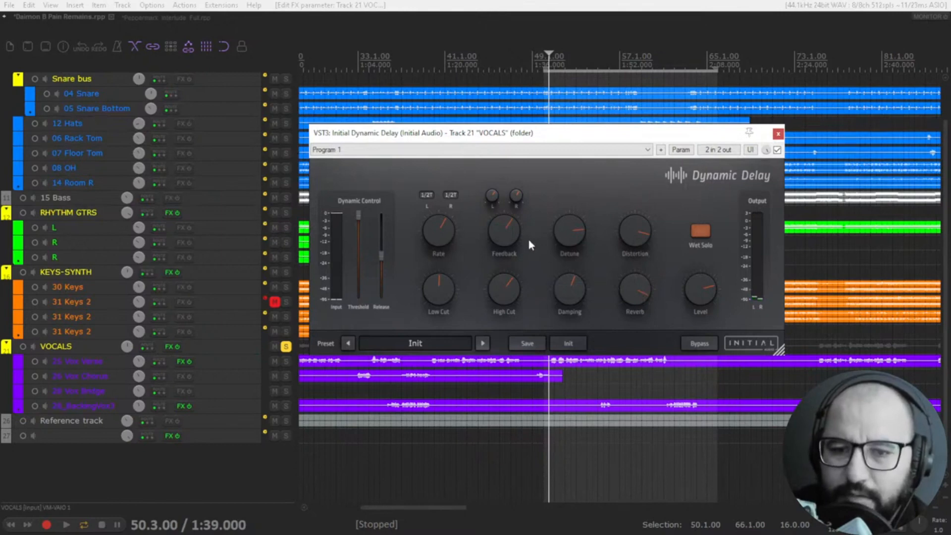
pyautogui.press('space')
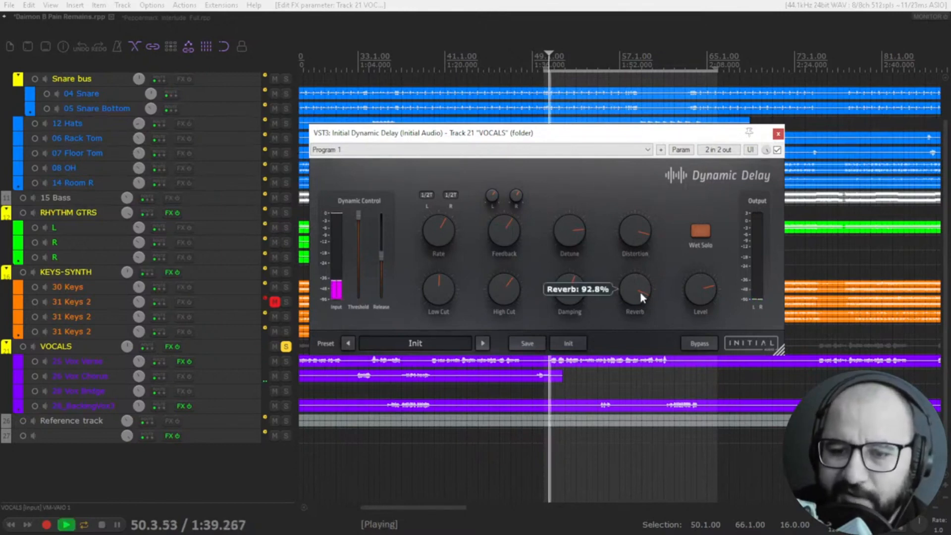
pyautogui.moveTo(635, 289)
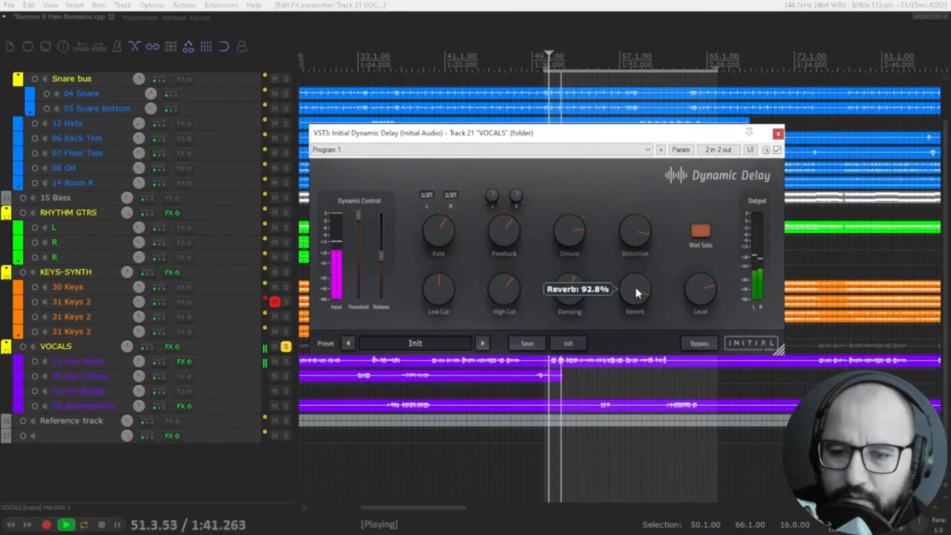
pyautogui.press('space')
# Step: Turn the Reverb down to zero and play the section briefly without it
pyautogui.moveTo(635, 292); pyautogui.dragTo(632, 331)
pyautogui.press('space')
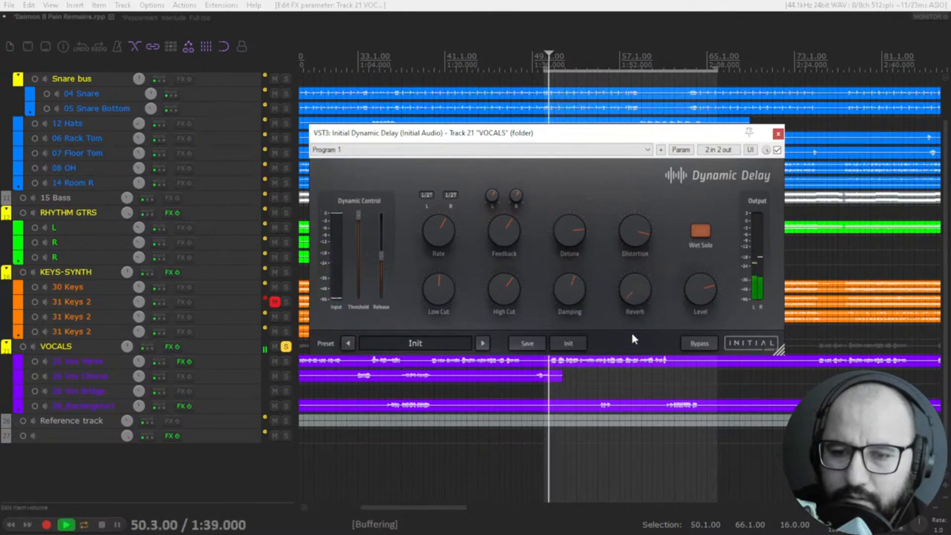
pyautogui.press('space')
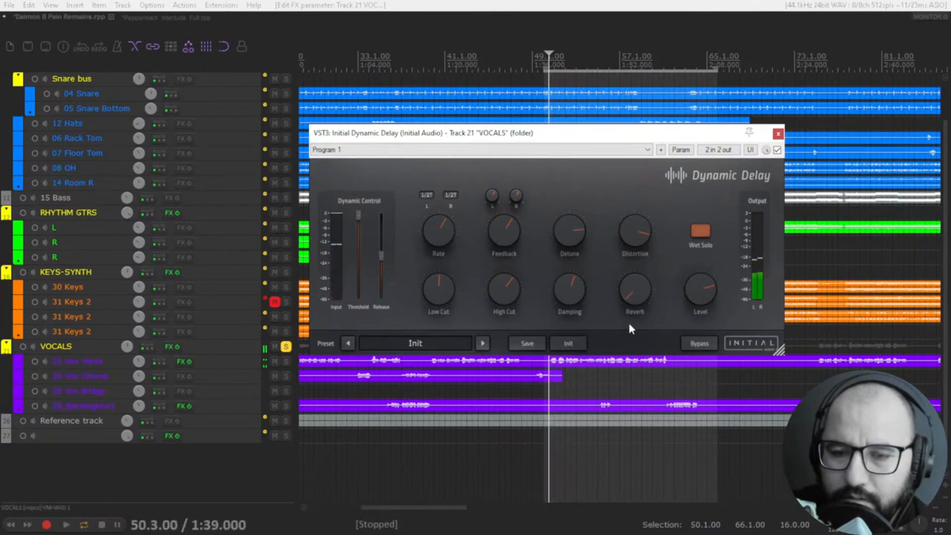
# Step: Sweep the Reverb up and down during playback and leave it near maximum
pyautogui.moveTo(629, 319); pyautogui.dragTo(632, 246)
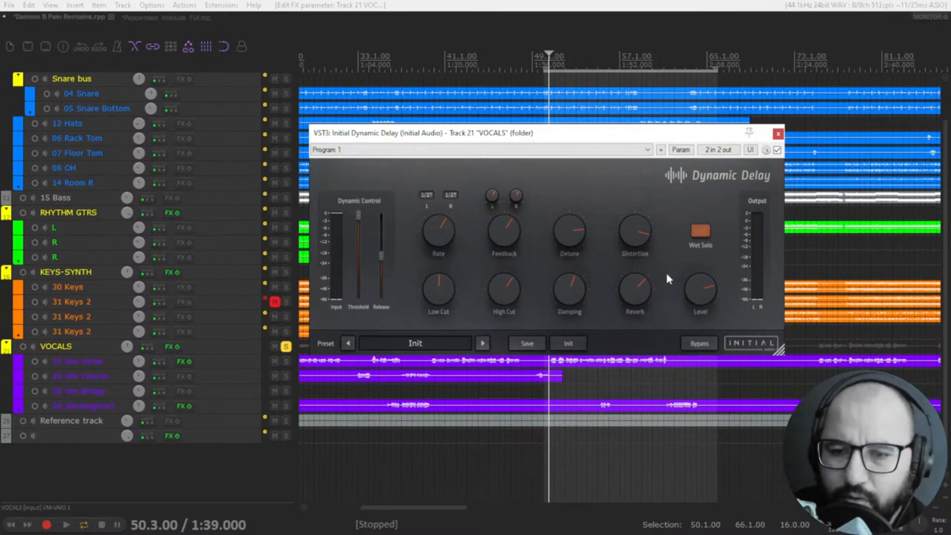
pyautogui.moveTo(632, 283)
pyautogui.moveTo(632, 286); pyautogui.dragTo(629, 309)
pyautogui.press('space')
pyautogui.moveTo(628, 308); pyautogui.dragTo(630, 253)
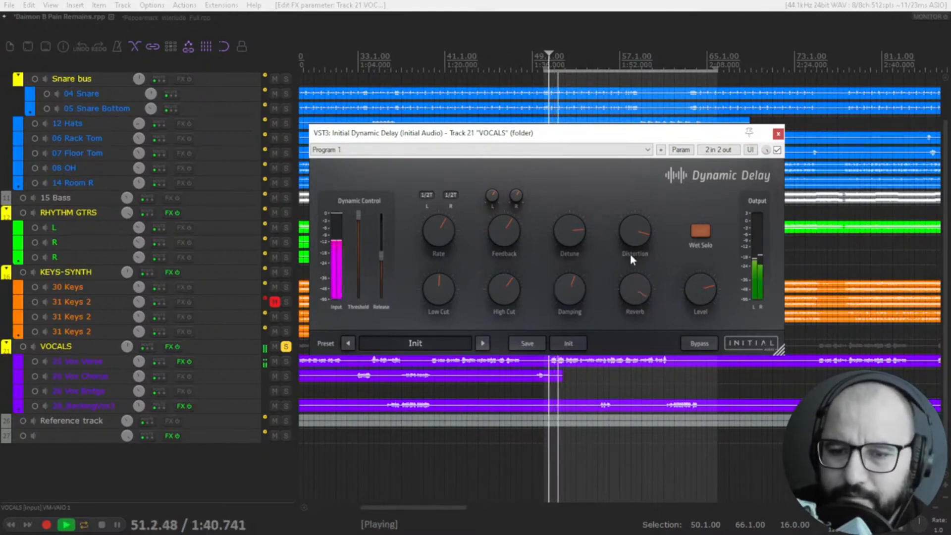
pyautogui.moveTo(630, 284)
pyautogui.press('space')
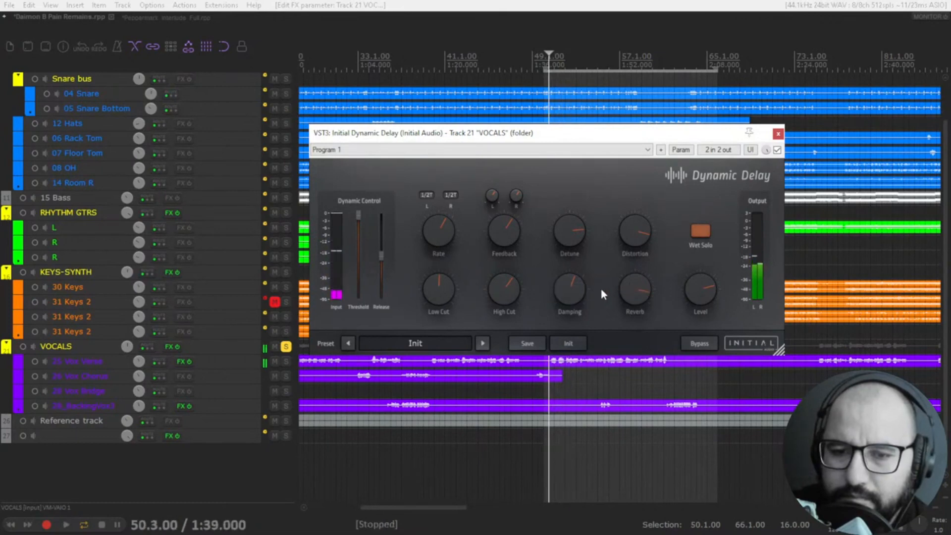
# Step: Lower the delay's High Cut and raise its Low Cut slightly while auditioning the vocals
pyautogui.moveTo(513, 288)
pyautogui.moveTo(512, 286)
pyautogui.mouseDown()
pyautogui.moveTo(512, 336)
pyautogui.moveTo(509, 287)
pyautogui.mouseUp()
pyautogui.press('space')
pyautogui.moveTo(444, 289)
pyautogui.moveTo(444, 291); pyautogui.dragTo(444, 287)
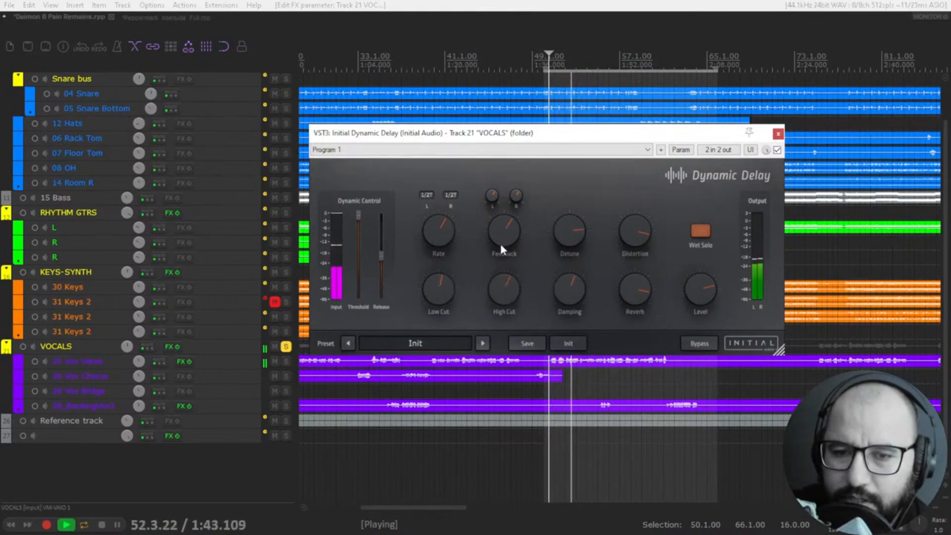
# Step: Adjust the delay's Feedback, turn off Wet Solo, and replay the section with the dry vocals included
pyautogui.moveTo(500, 240); pyautogui.dragTo(495, 224)
pyautogui.press('space')
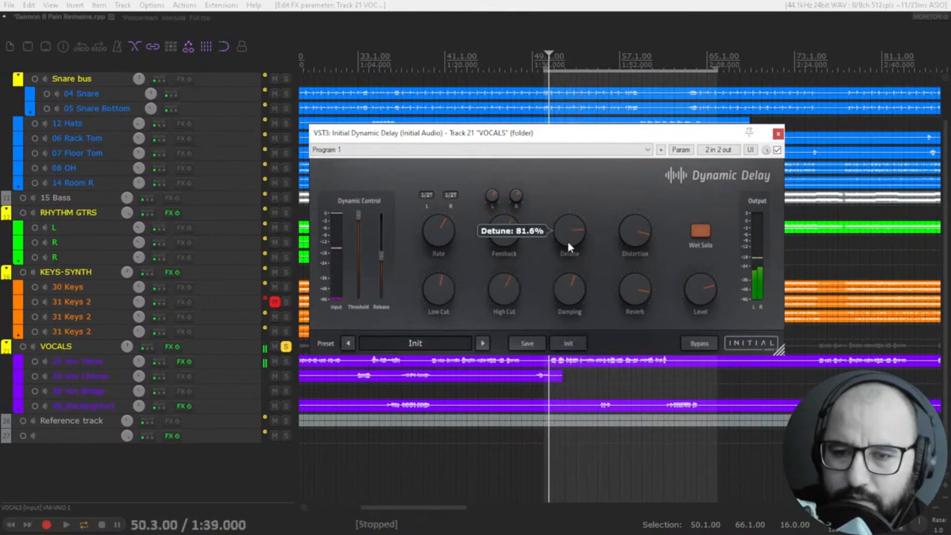
pyautogui.click(700, 230)
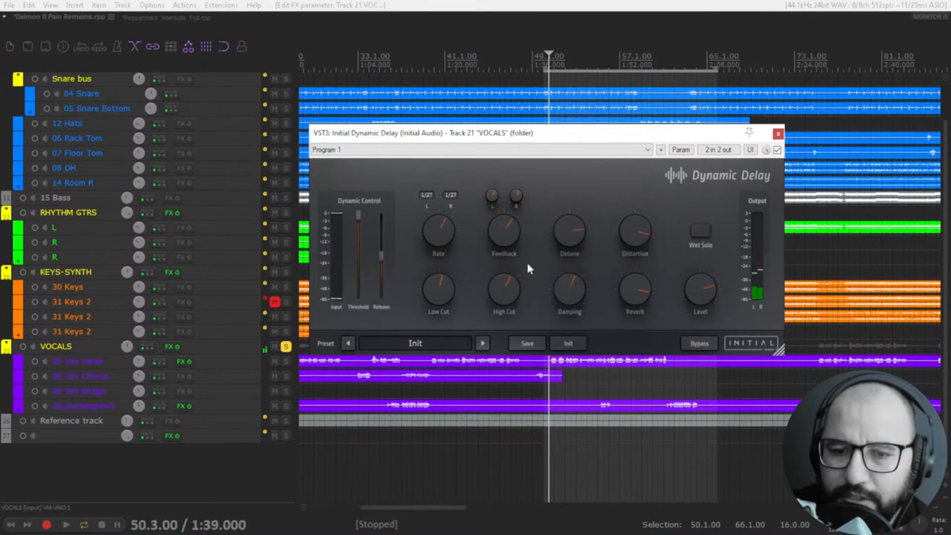
pyautogui.press('space')
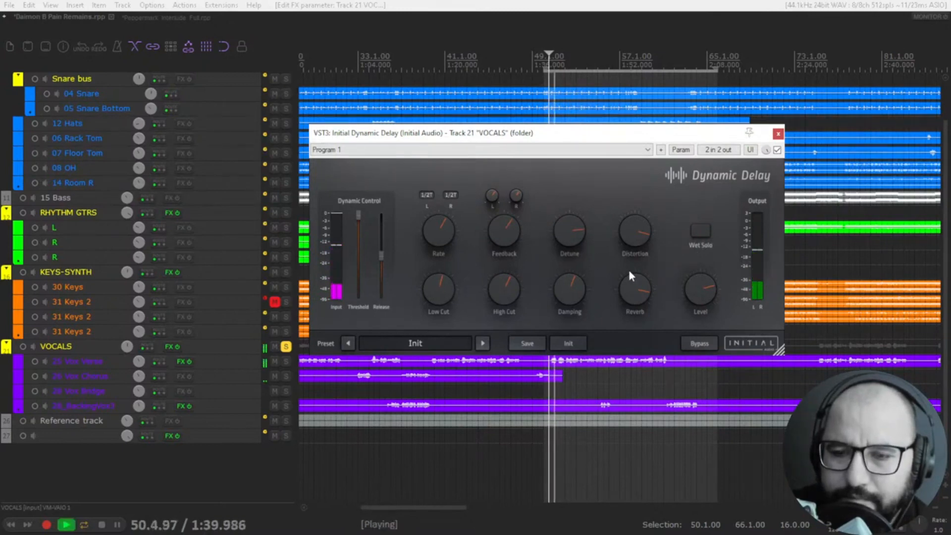
# Step: Raise the Reverb to maximum and set the Distortion to 71.2% during playback
pyautogui.moveTo(695, 297)
pyautogui.moveTo(639, 297); pyautogui.dragTo(620, 279)
pyautogui.moveTo(631, 235); pyautogui.dragTo(631, 251)
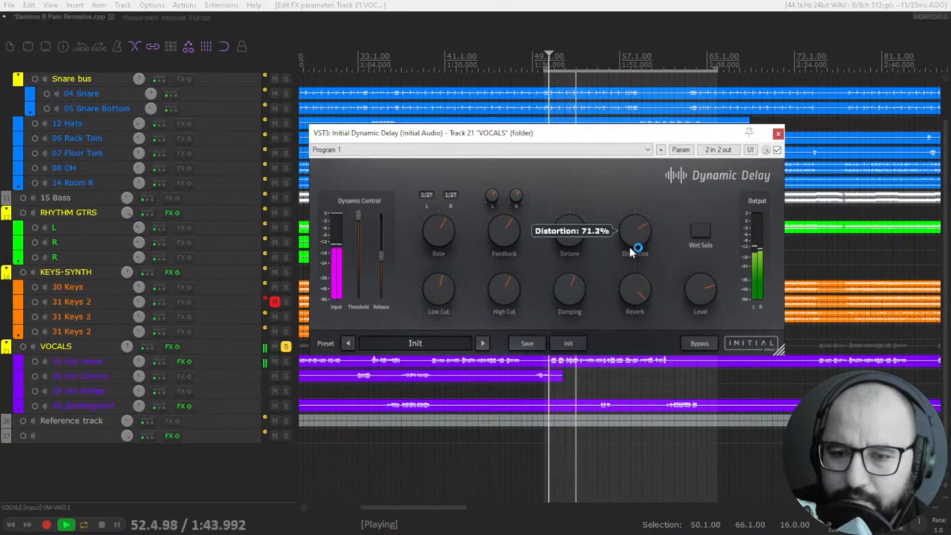
# Step: Audition the delay's Level at -17.90 dB, then raise it to -3.43 dB during playback and stop
pyautogui.moveTo(695, 293); pyautogui.dragTo(694, 331)
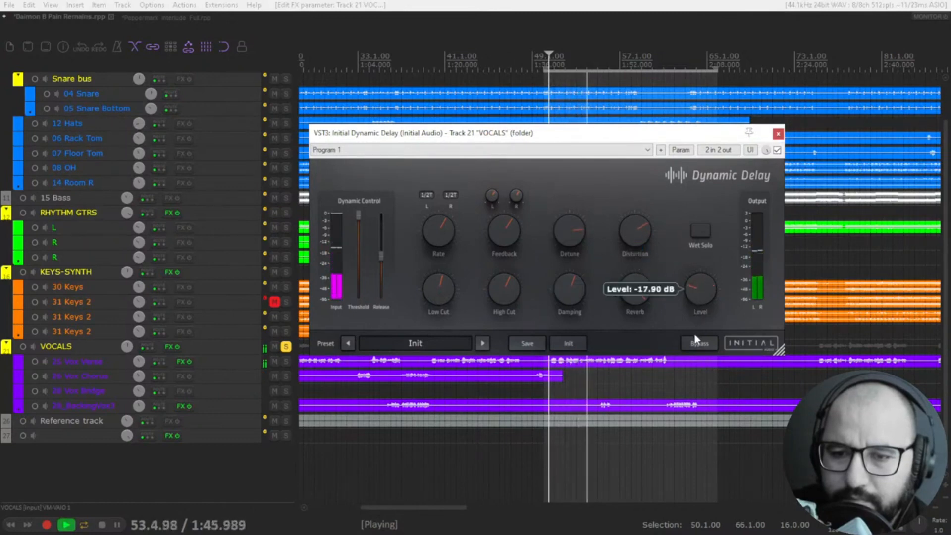
pyautogui.press('space')
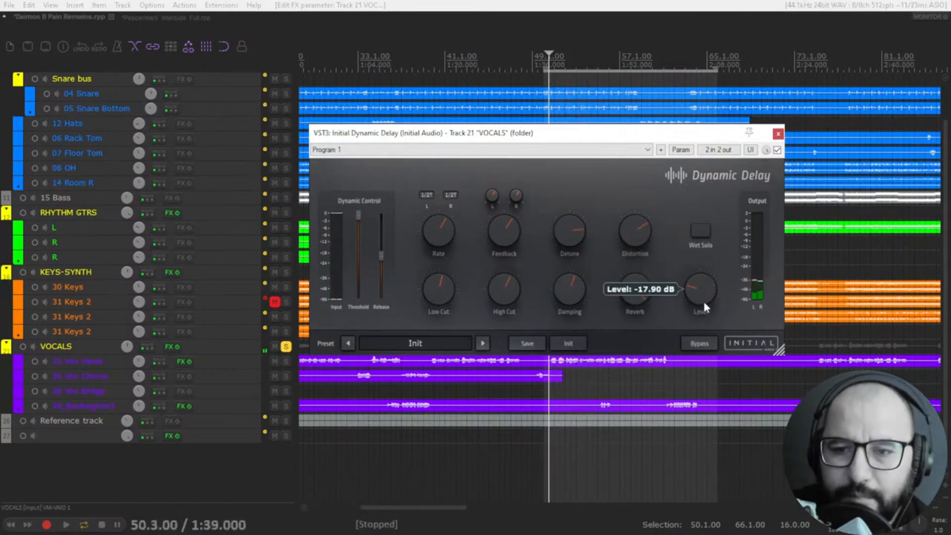
pyautogui.press('space')
pyautogui.moveTo(701, 302); pyautogui.dragTo(698, 259)
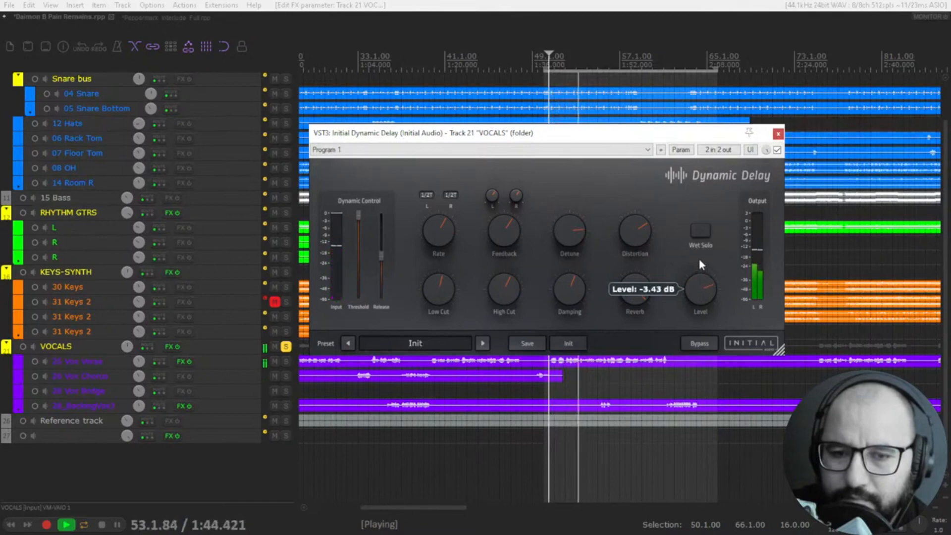
pyautogui.press('space')
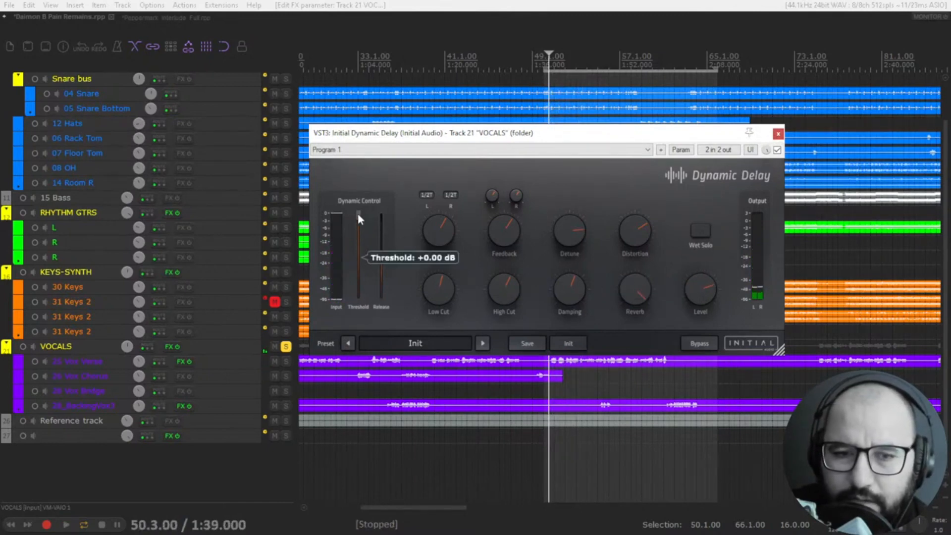
# Step: Lower the Dynamic Control Threshold to about -24 dB and briefly audition the vocals
pyautogui.moveTo(357, 213); pyautogui.dragTo(361, 260)
pyautogui.press('space')
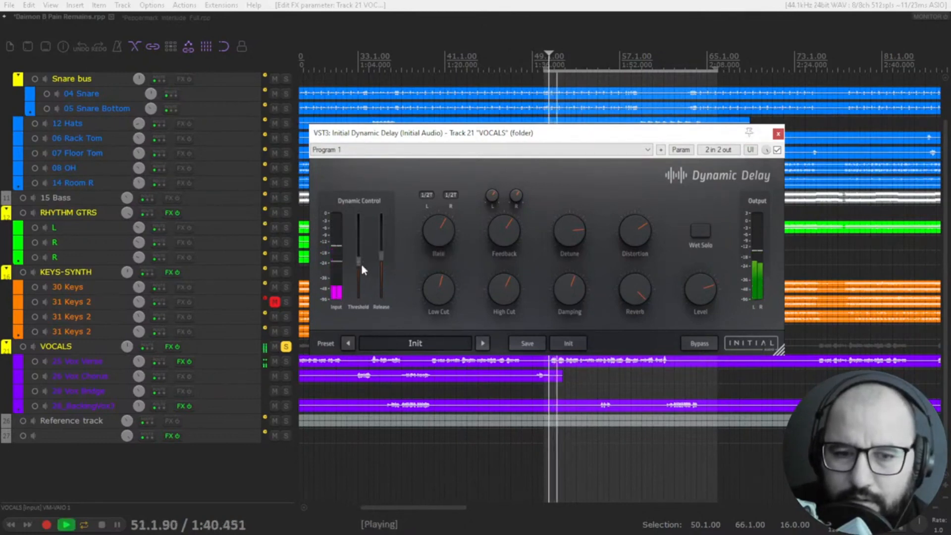
pyautogui.press('space')
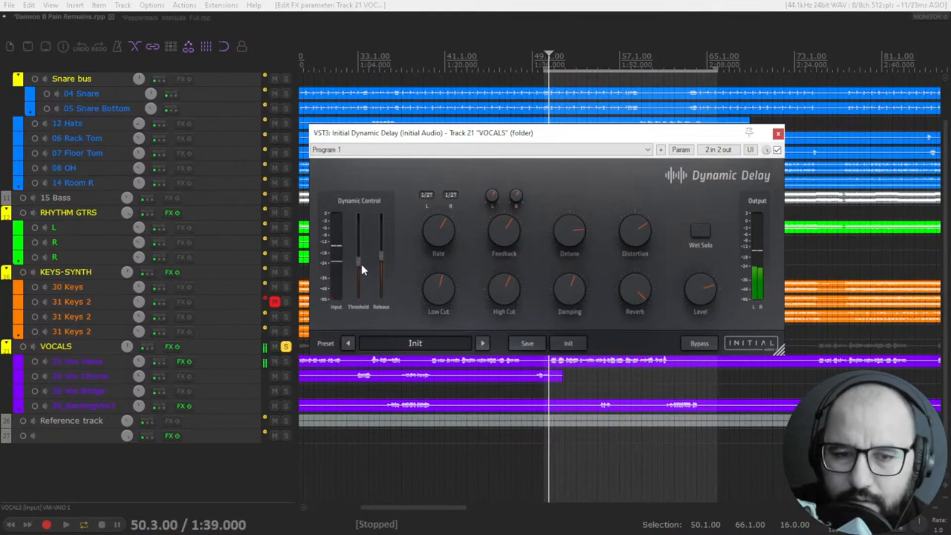
# Step: Play the vocals from 59.1.00 and lower the Threshold in stages to about -40 dB
pyautogui.click(646, 364)
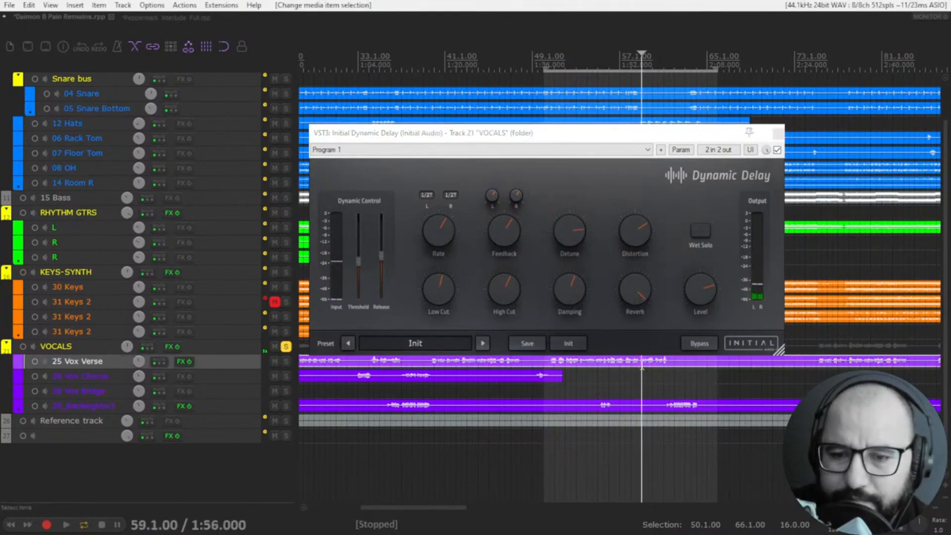
pyautogui.moveTo(381, 283)
pyautogui.press('space')
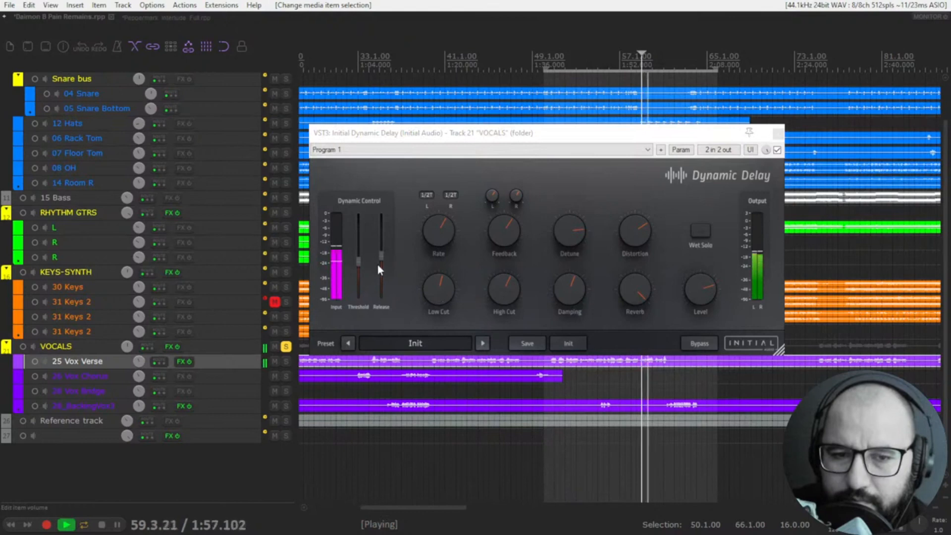
pyautogui.moveTo(364, 261); pyautogui.dragTo(363, 270)
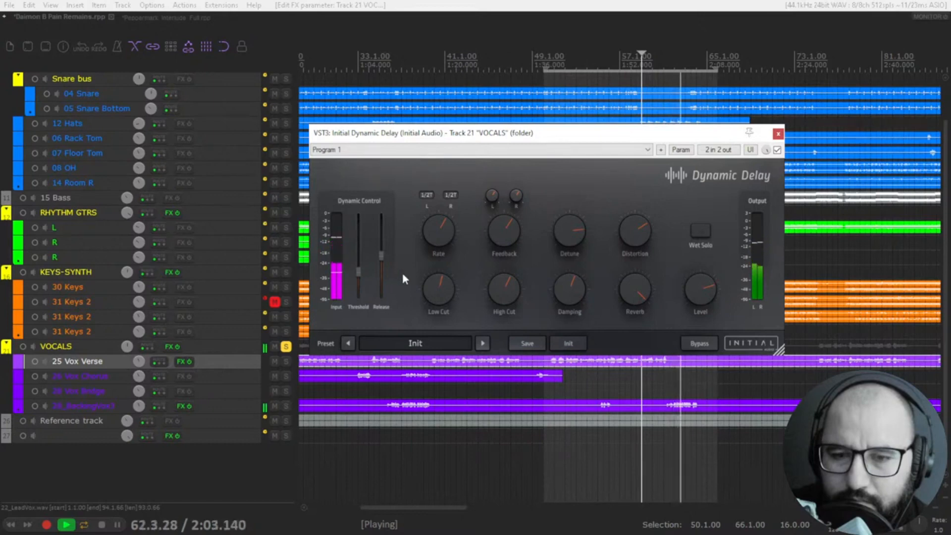
pyautogui.moveTo(361, 269); pyautogui.dragTo(361, 279)
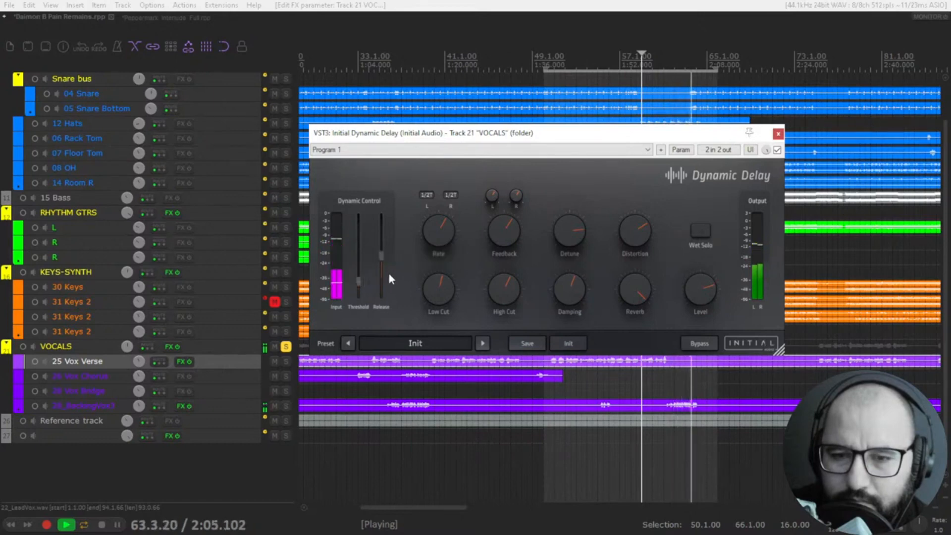
pyautogui.press('space')
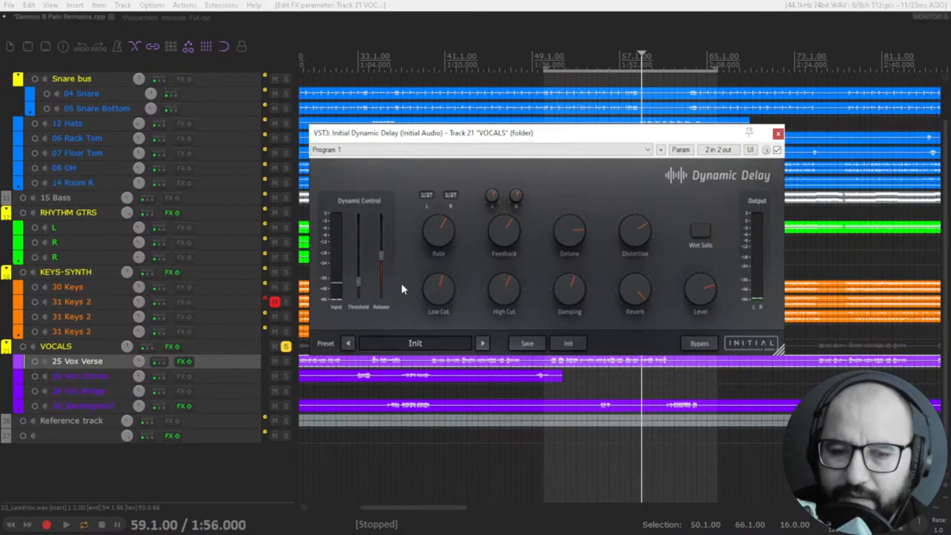
# Step: Return the Threshold to 0 dB and audition the vocals from 61.1.00 for comparison
pyautogui.moveTo(359, 281); pyautogui.dragTo(363, 215)
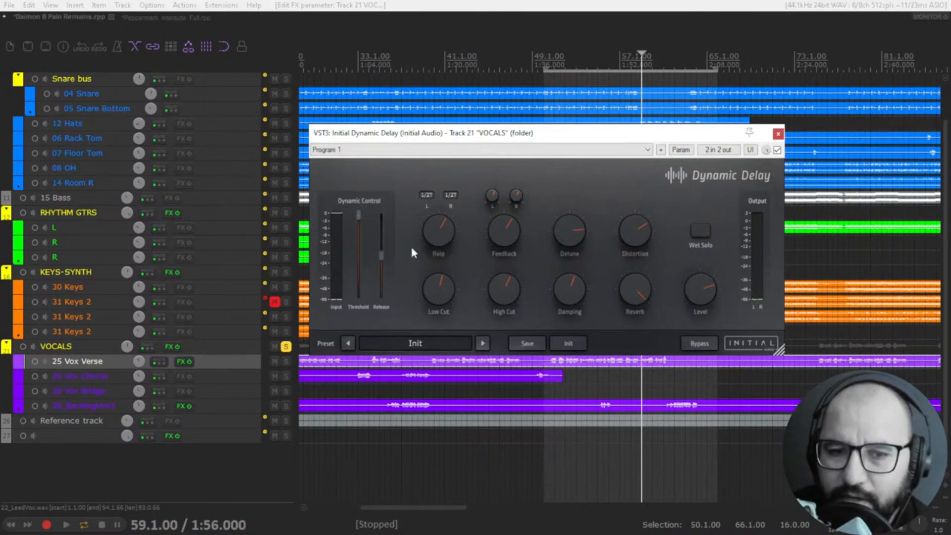
pyautogui.press('space')
pyautogui.press('space')
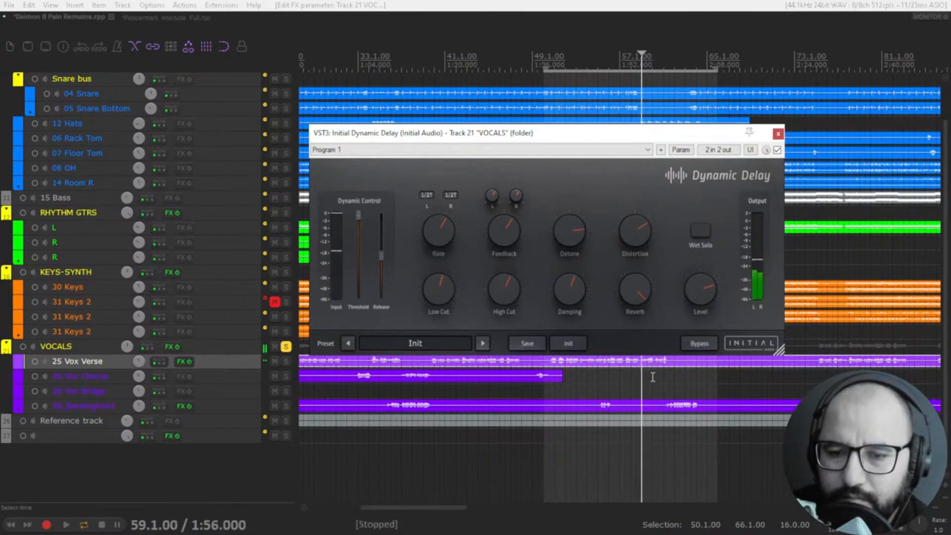
pyautogui.click(665, 397)
pyautogui.click(665, 399)
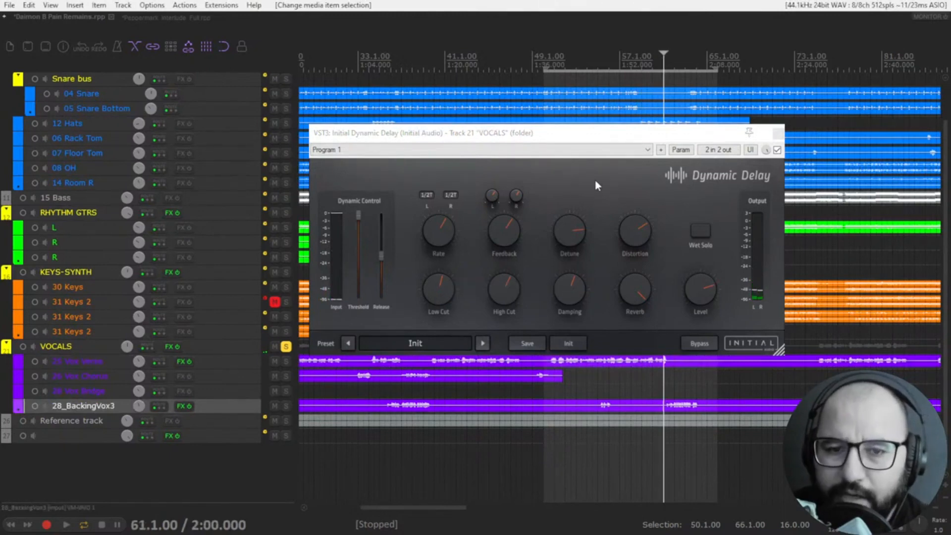
pyautogui.press('space')
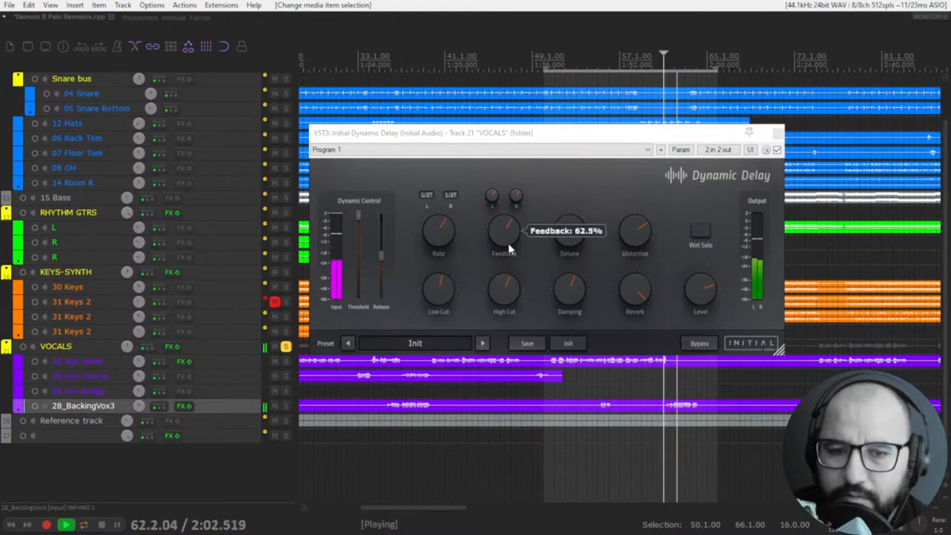
pyautogui.press('space')
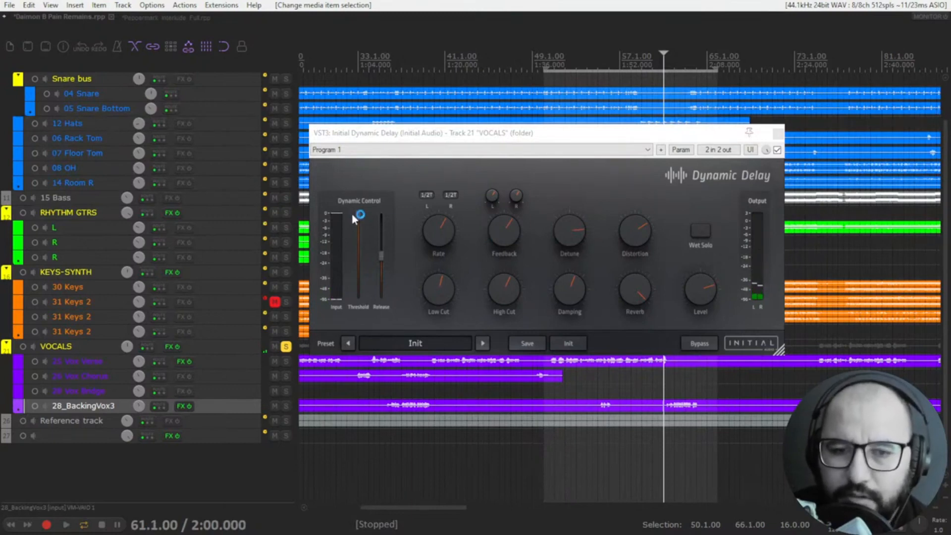
# Step: Lower the Threshold to about -40 dB and replay the vocals from 61.1.00
pyautogui.moveTo(357, 215); pyautogui.dragTo(358, 283)
pyautogui.press('space')
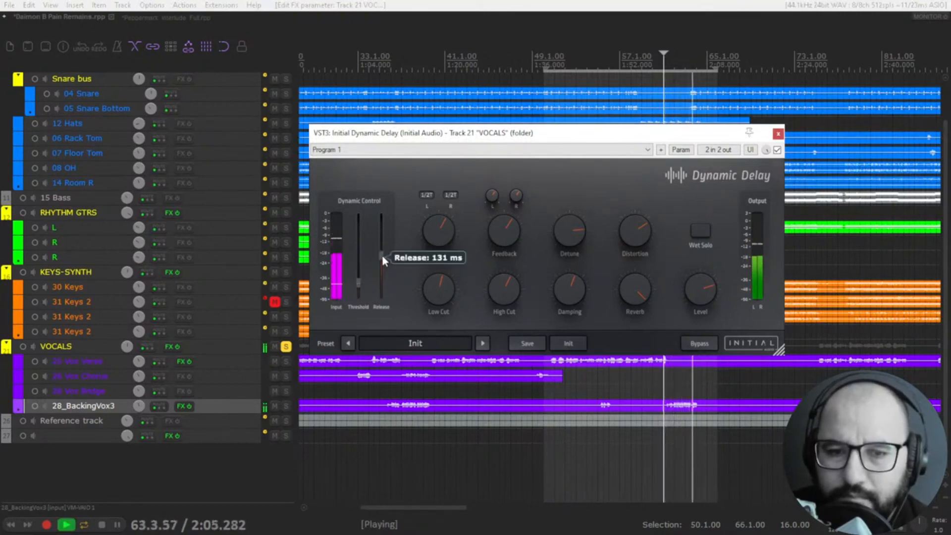
pyautogui.press('space')
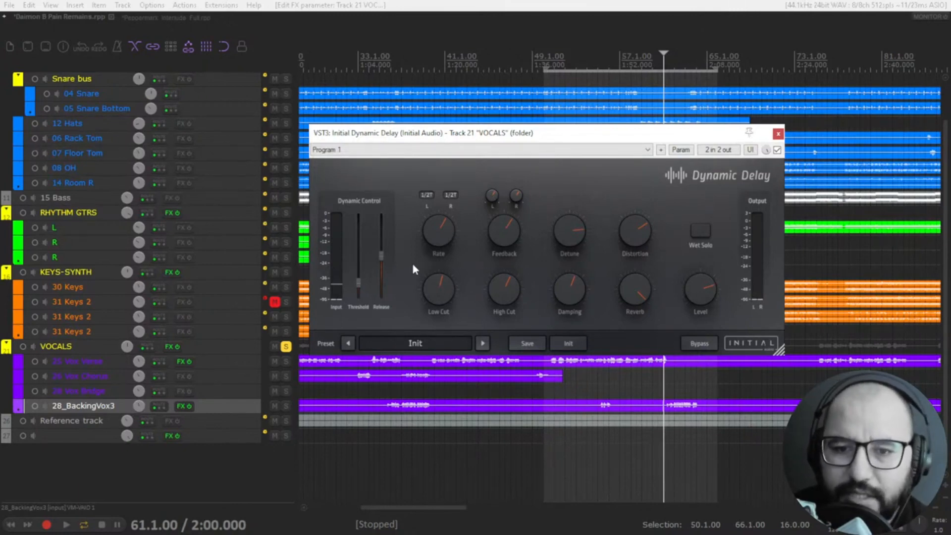
# Step: Set the Dynamic Control Release to 8 ms and audition the vocals from 63.1.00
pyautogui.click(686, 377)
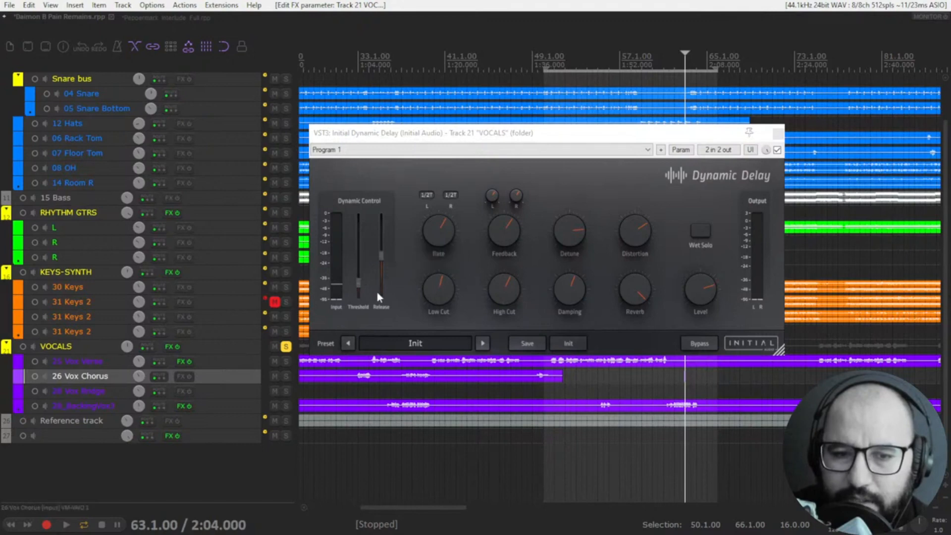
pyautogui.moveTo(381, 258)
pyautogui.press('space')
pyautogui.moveTo(382, 257); pyautogui.dragTo(384, 287)
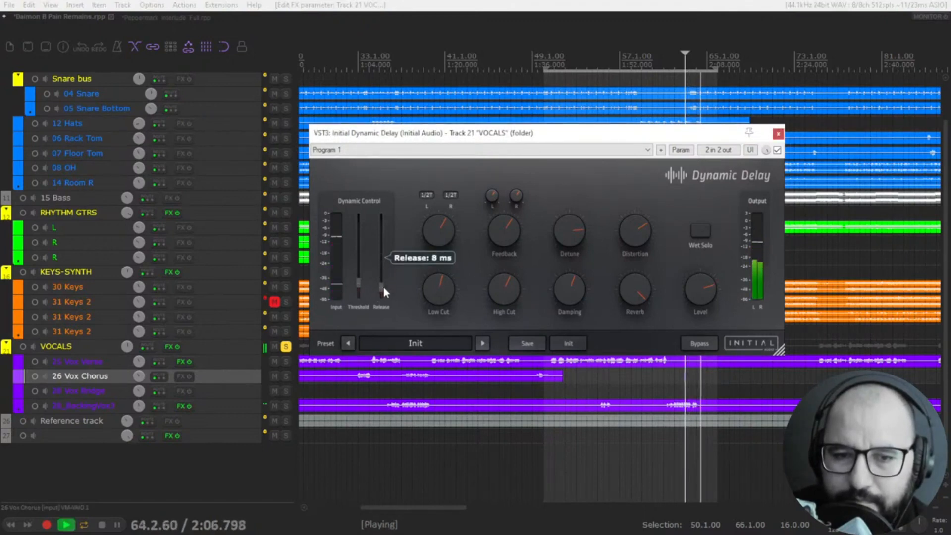
pyautogui.press('space')
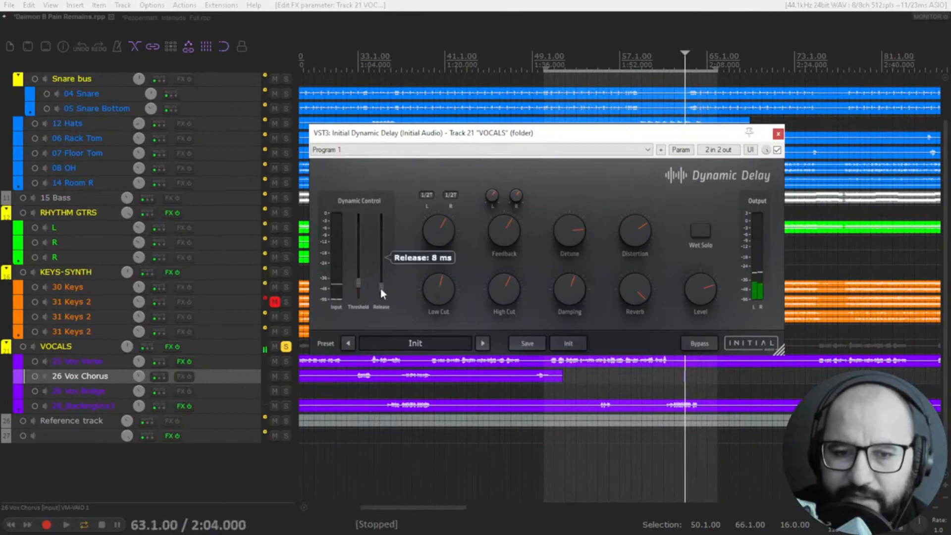
pyautogui.moveTo(384, 287); pyautogui.dragTo(383, 285)
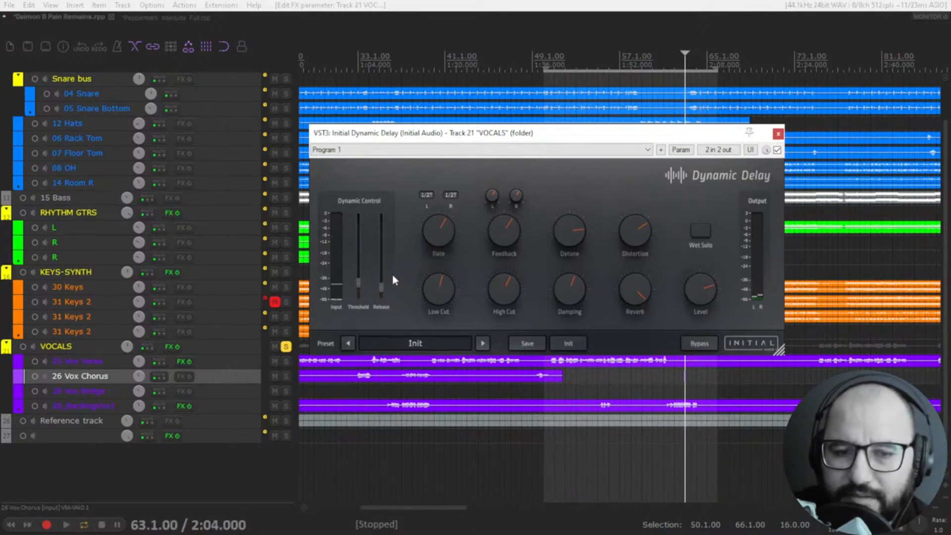
pyautogui.moveTo(383, 282)
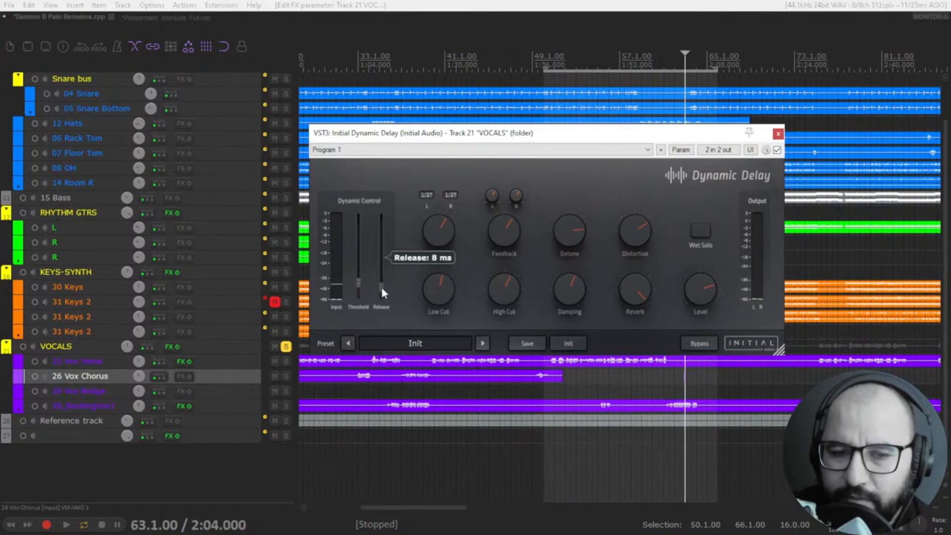
pyautogui.press('space')
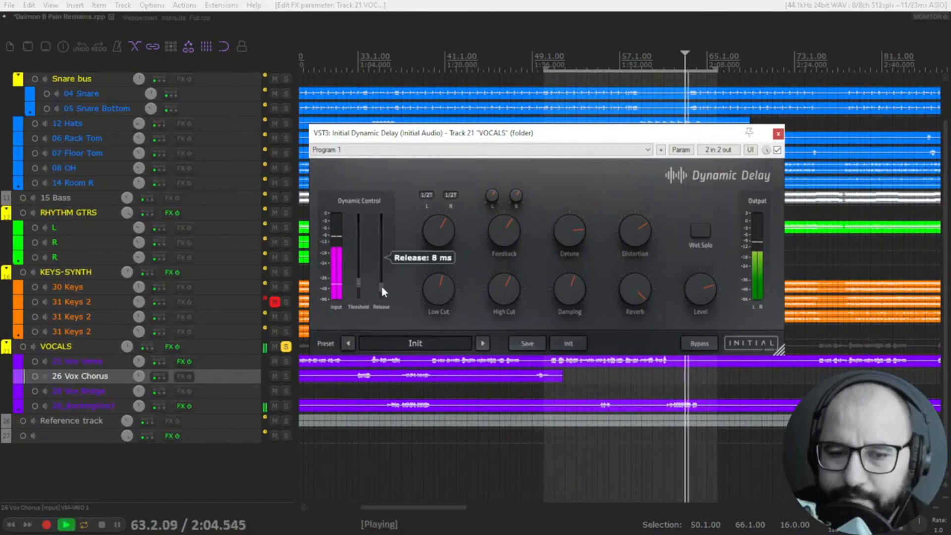
pyautogui.press('space')
# Step: Raise the Release past the middle of its range and replay the vocal ending from 63.1.00
pyautogui.moveTo(382, 286); pyautogui.dragTo(381, 249)
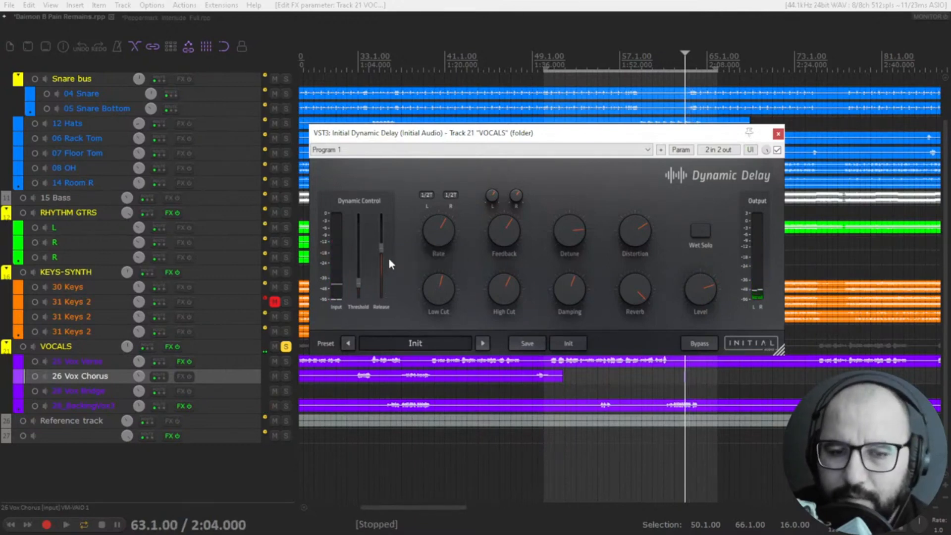
pyautogui.press('space')
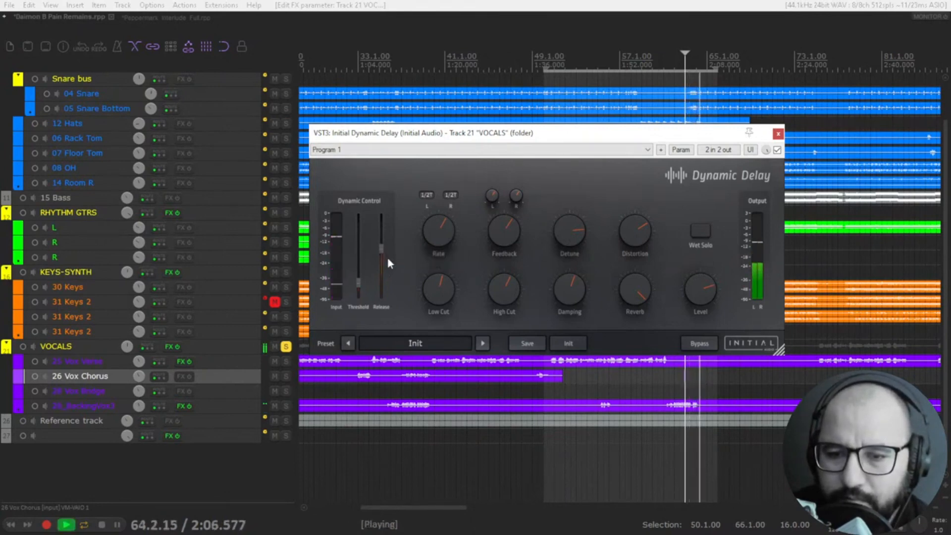
pyautogui.press('space')
# Step: Set the Release to 87 ms and replay the vocal ending from 63.1.00
pyautogui.moveTo(382, 250)
pyautogui.moveTo(382, 250); pyautogui.dragTo(388, 263)
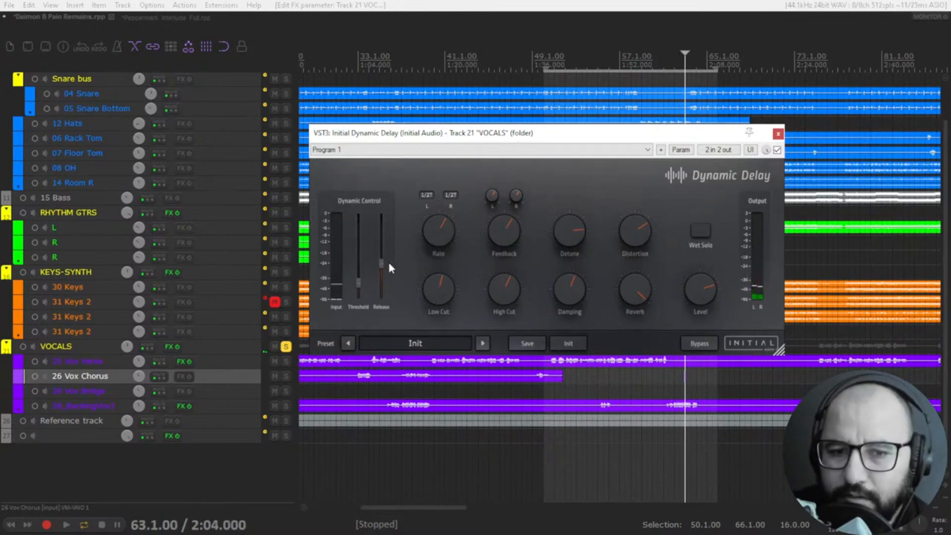
pyautogui.moveTo(382, 268)
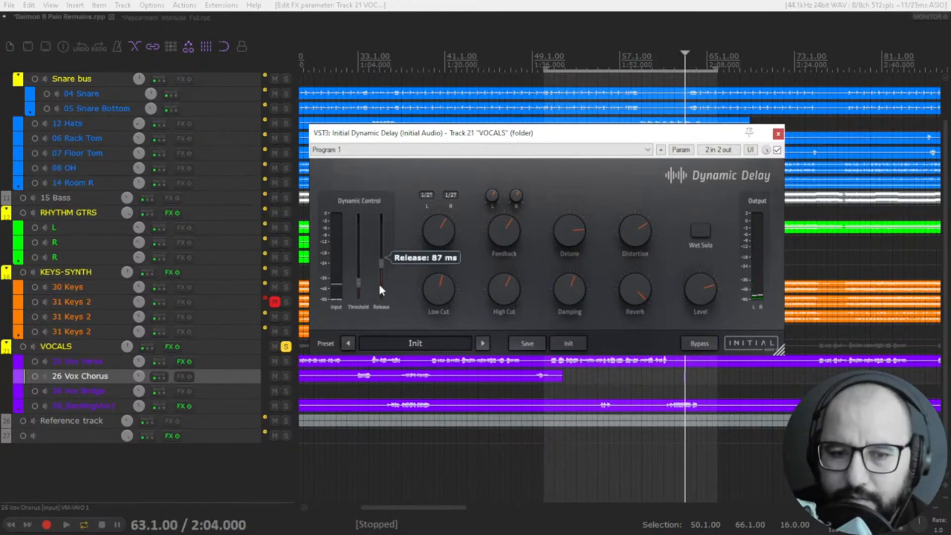
pyautogui.press('space')
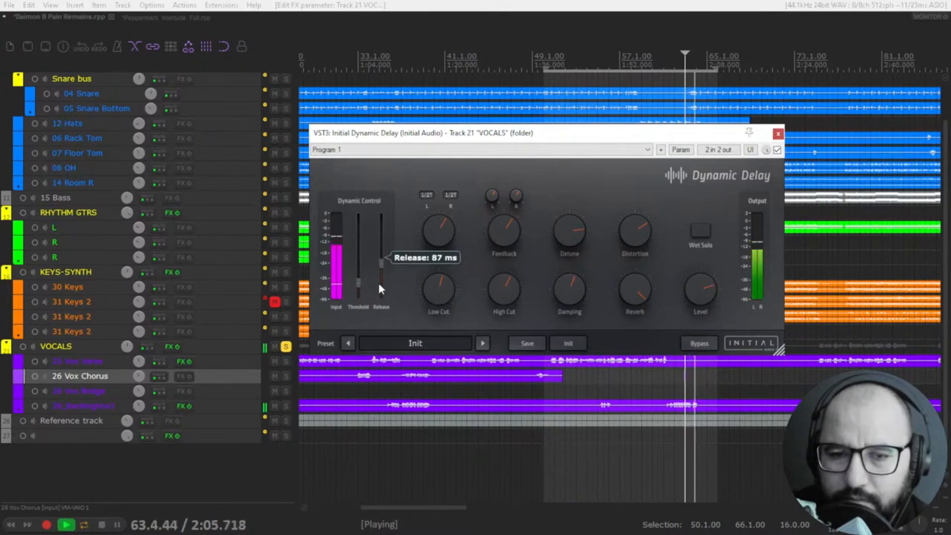
pyautogui.press('space')
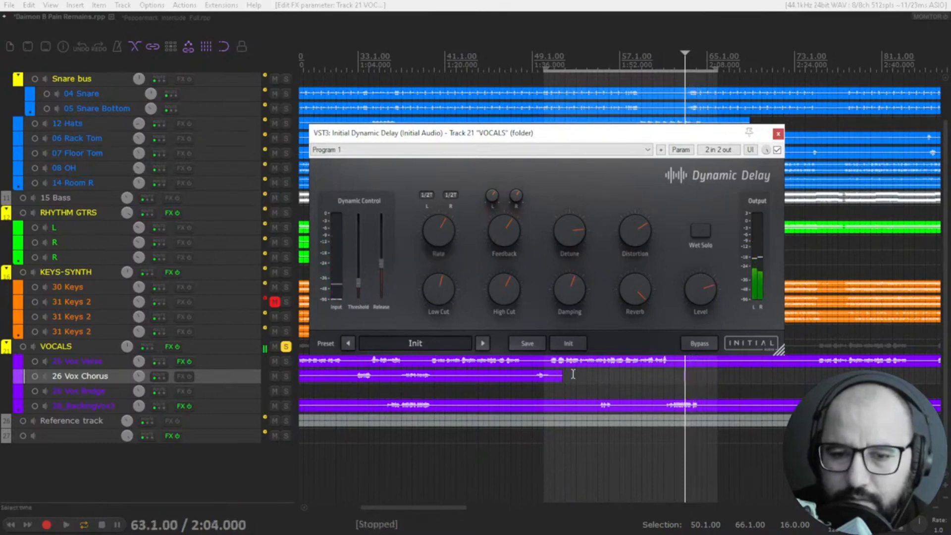
# Step: Move the playback start to 50.3.00, unsolo the VOCALS folder, and set the Threshold to -37.70 dB
pyautogui.click(550, 360)
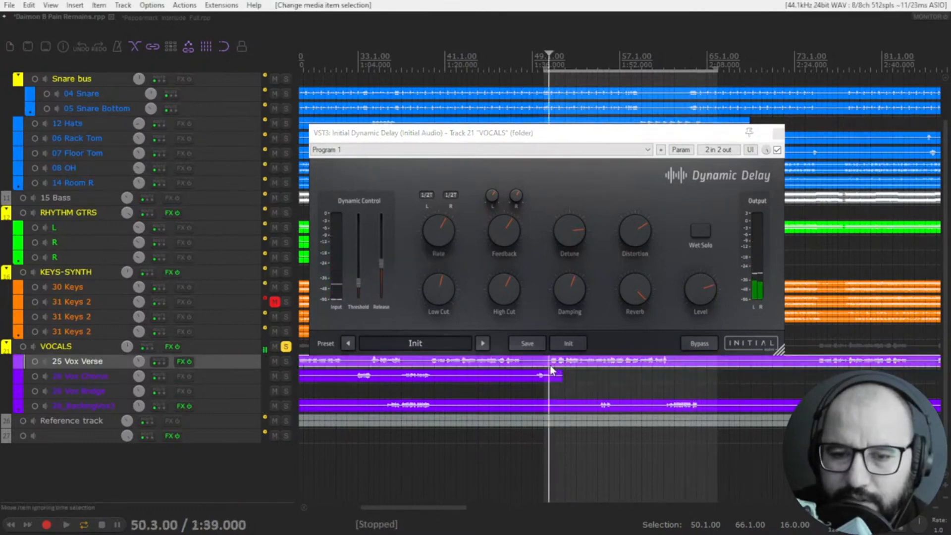
pyautogui.click(286, 347)
pyautogui.moveTo(359, 283); pyautogui.dragTo(358, 279)
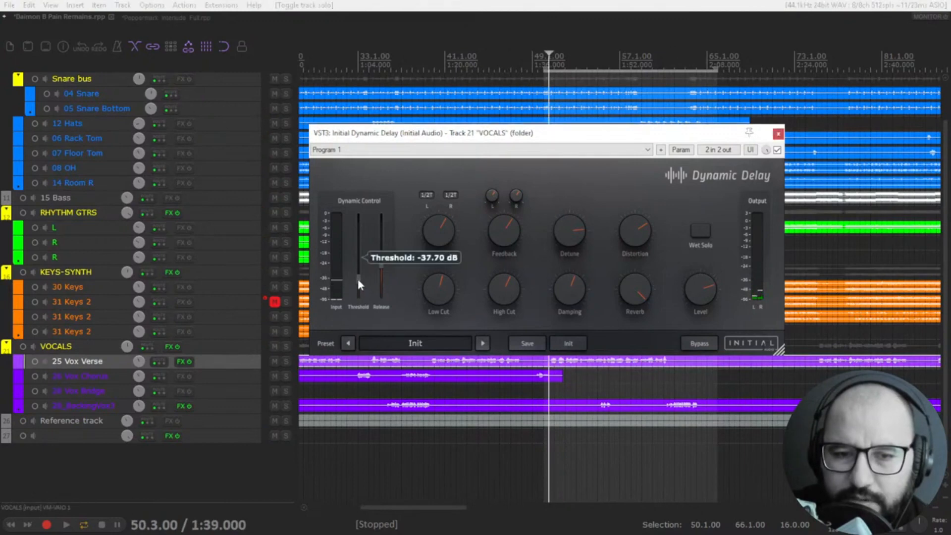
# Step: Play the full mix from 50.3.00 and adjust the delay's Level to -1.27 dB
pyautogui.press('space')
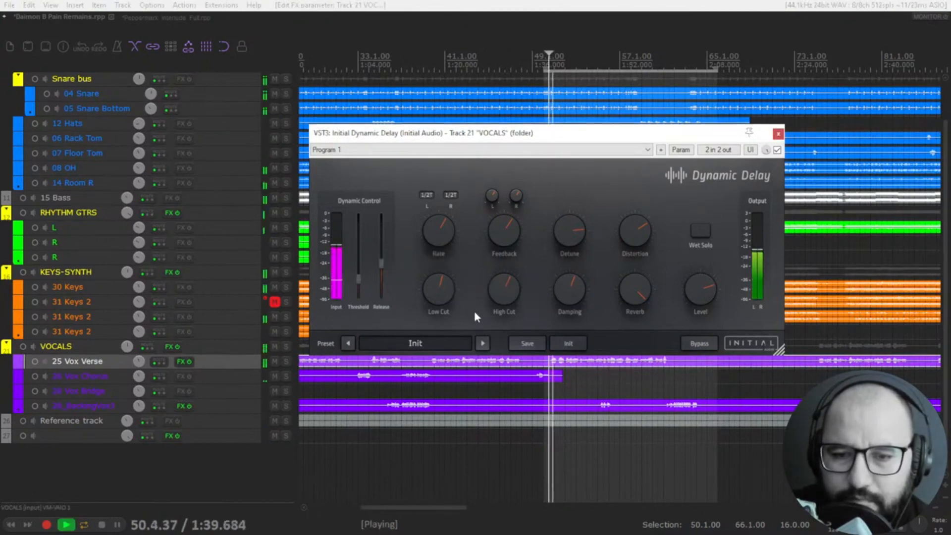
pyautogui.moveTo(690, 285)
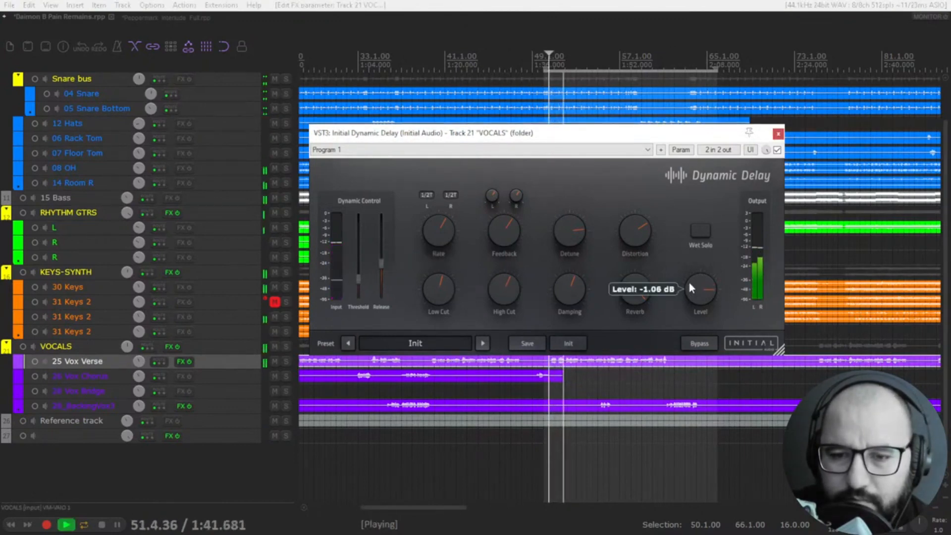
pyautogui.moveTo(690, 286); pyautogui.dragTo(695, 294)
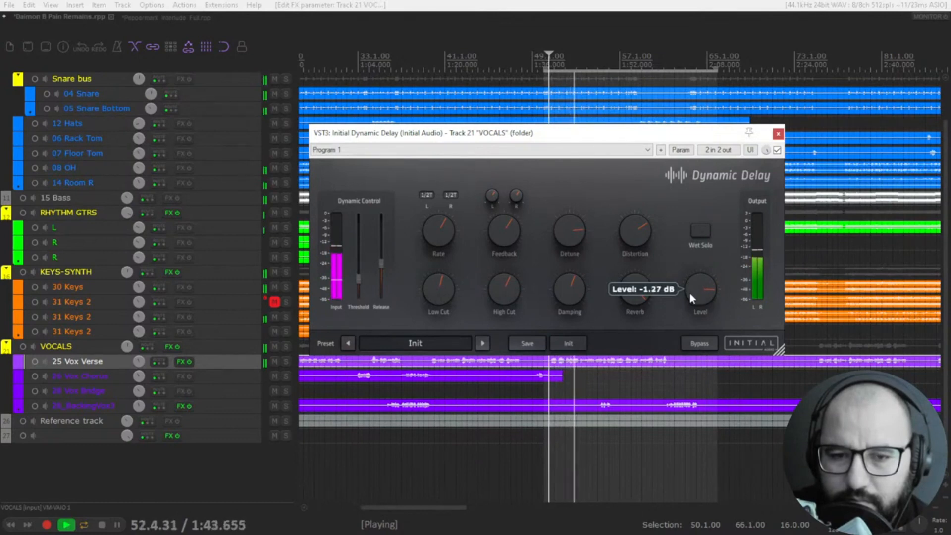
# Step: Lower the delay's Threshold to -50.85 dB while the full mix plays, and restart playback from 50.3.00
pyautogui.moveTo(503, 239)
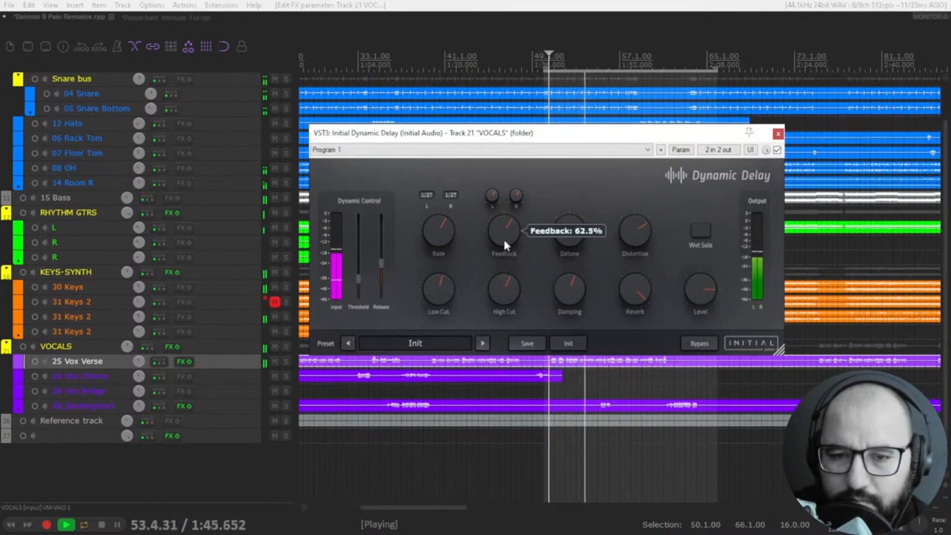
pyautogui.moveTo(358, 274); pyautogui.dragTo(362, 286)
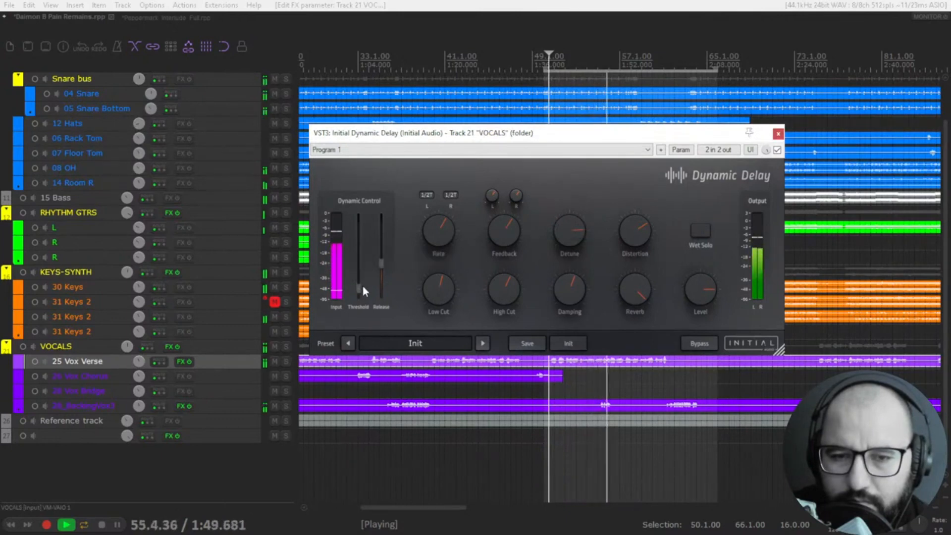
pyautogui.moveTo(384, 281)
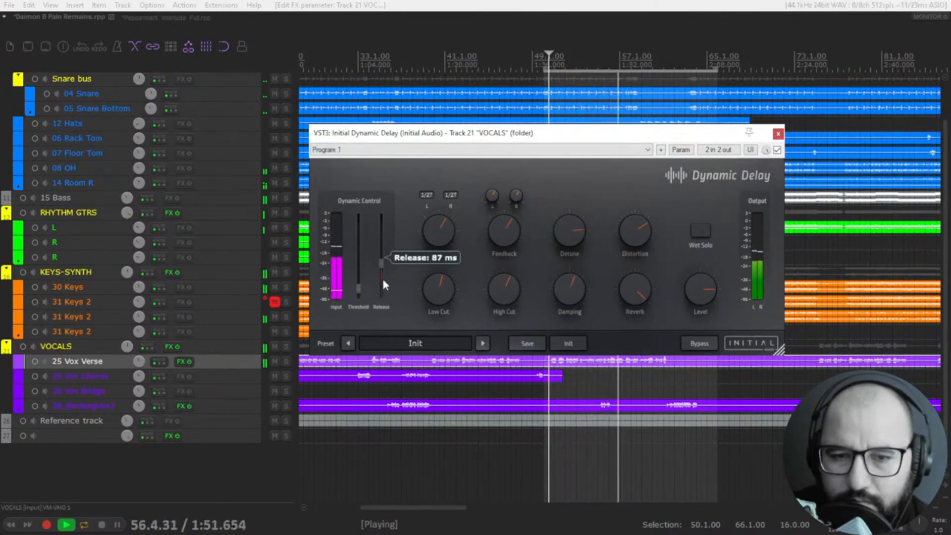
pyautogui.press('space')
pyautogui.press('space')
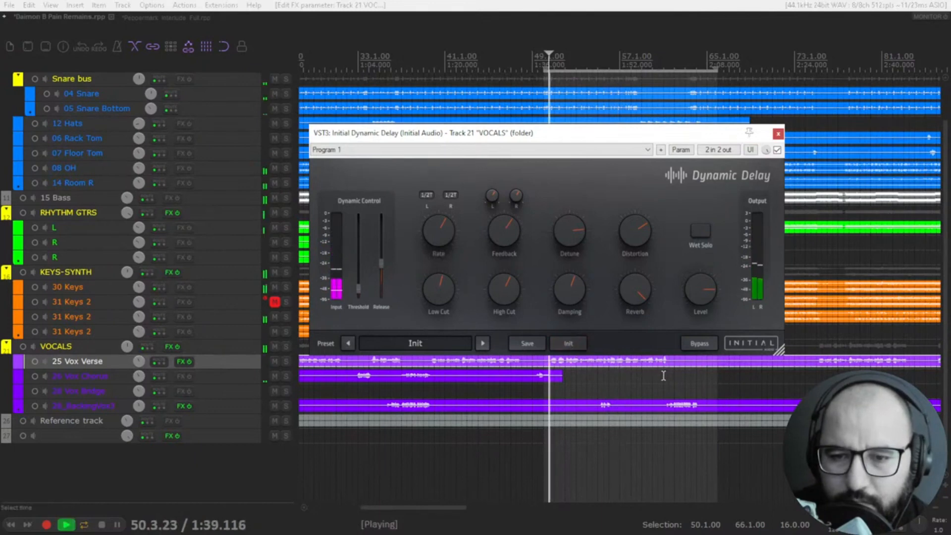
# Step: Move the playback start to 60.3.00 and audition the vocal ending with the delay in the full mix
pyautogui.press('space')
pyautogui.click(652, 375)
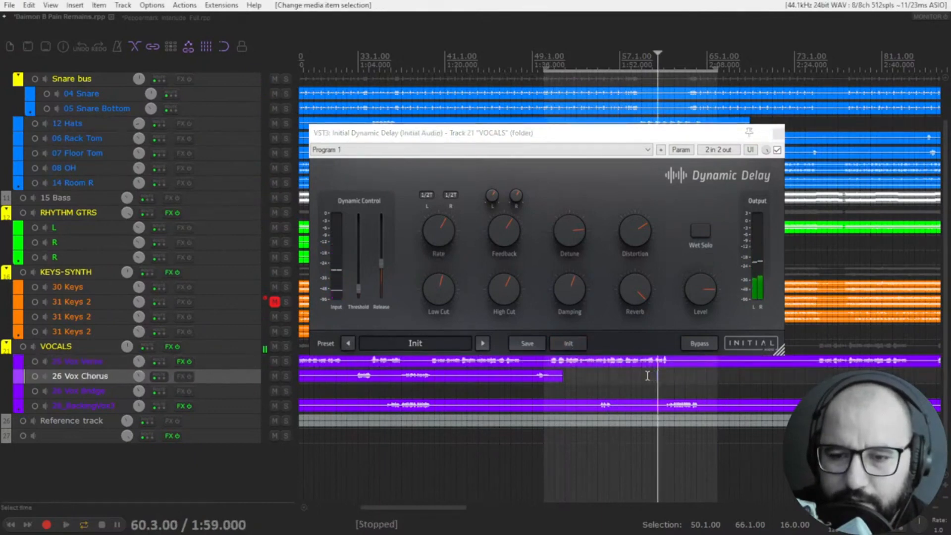
pyautogui.press('space')
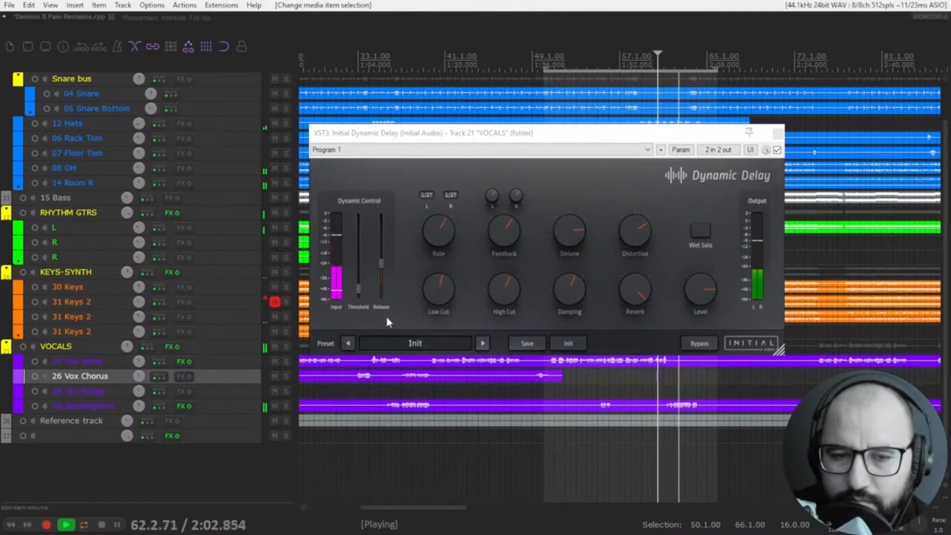
pyautogui.moveTo(359, 293)
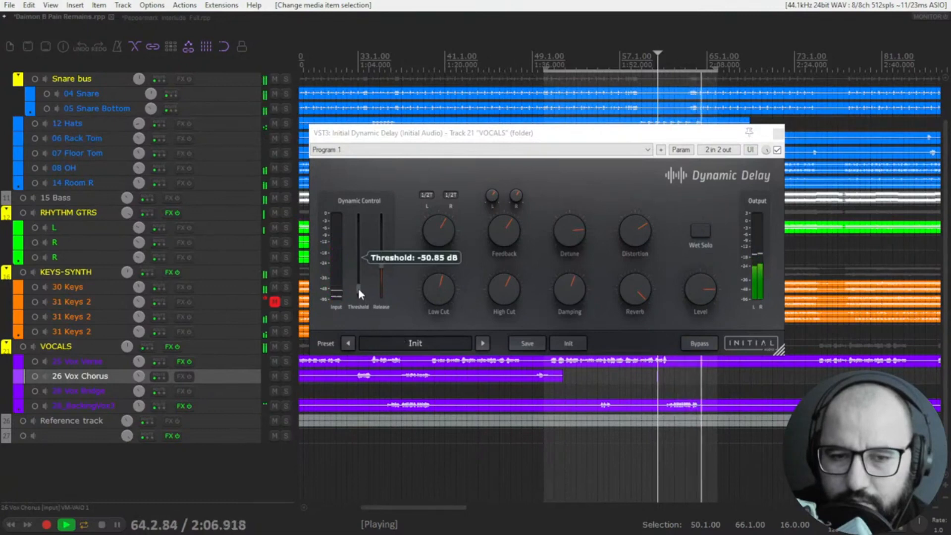
pyautogui.press('space')
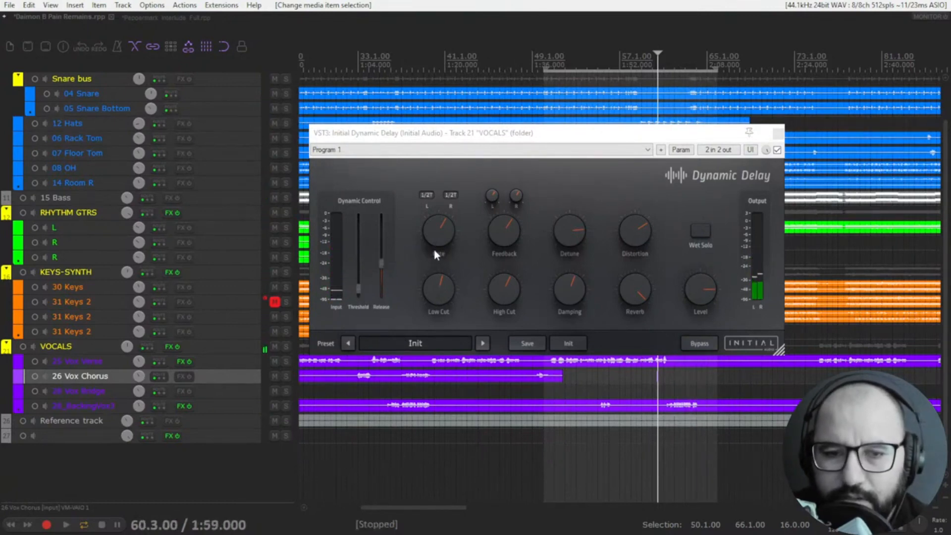